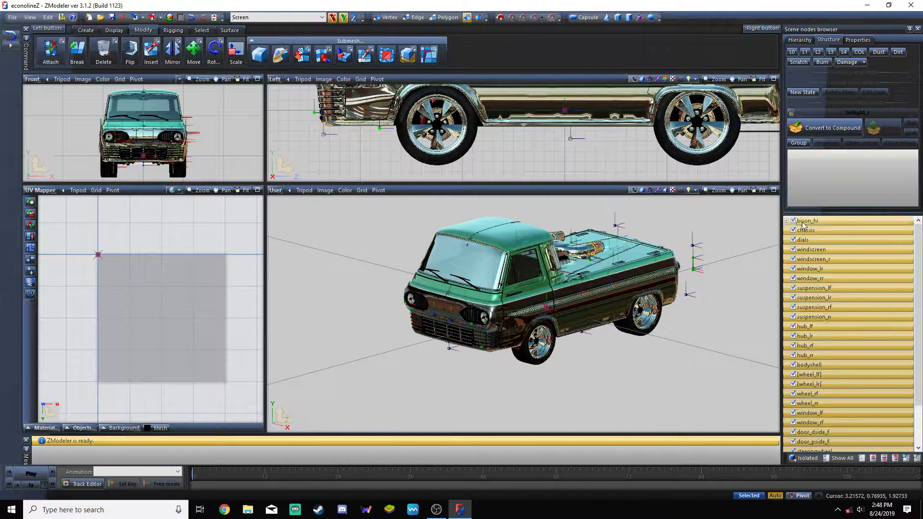
# Hide all the truck's parts and show only the front left wheel, [wheel_lf]
pyautogui.click(722, 320)
pyautogui.scroll(3, 702, 303)
pyautogui.moveTo(689, 345); pyautogui.dragTo(726, 399)
pyautogui.moveTo(685, 354)
pyautogui.mouseDown(button='middle')
pyautogui.moveTo(761, 351)
pyautogui.moveTo(669, 356)
pyautogui.mouseUp(button='middle')
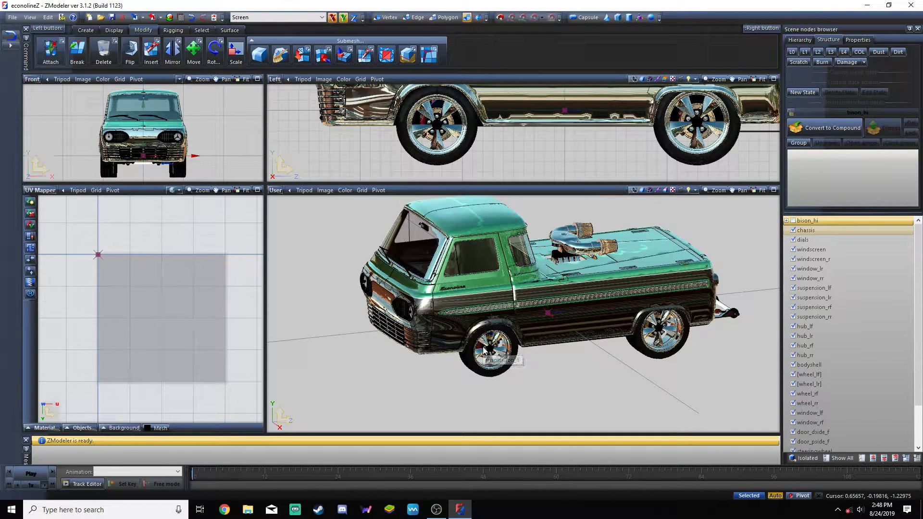
pyautogui.click(839, 458)
pyautogui.click(792, 375)
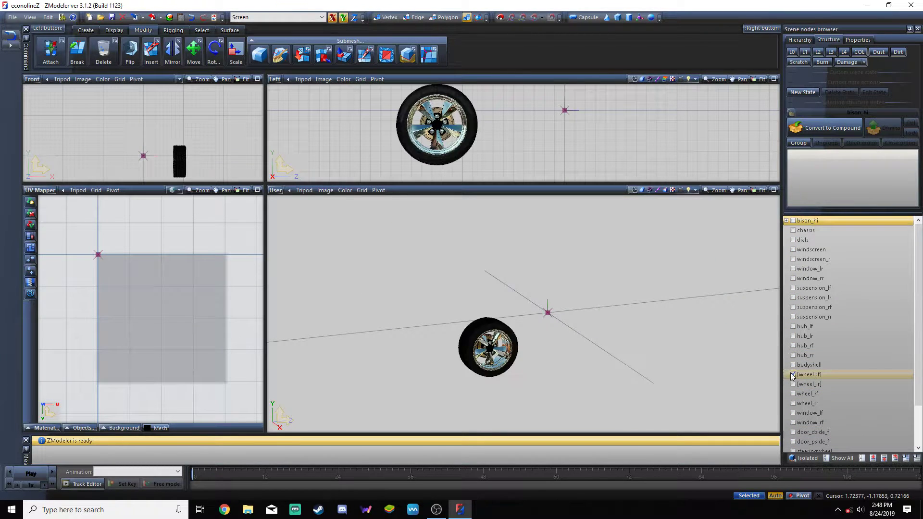
pyautogui.moveTo(689, 310); pyautogui.dragTo(562, 353, button='middle')
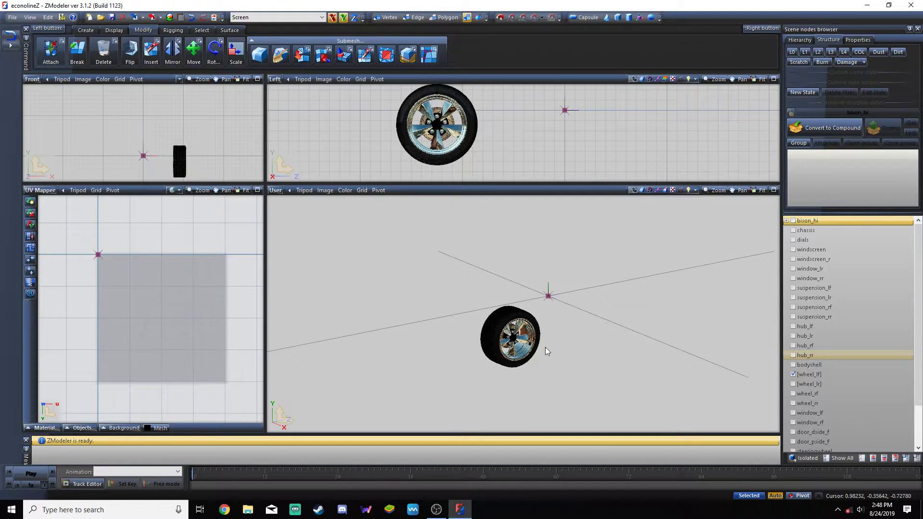
# Compare the front wheels by temporarily showing wheel_rf beside [wheel_lf], and hide wheel_rf again
pyautogui.click(505, 333)
pyautogui.click(743, 385)
pyautogui.click(793, 394)
pyautogui.click(423, 295)
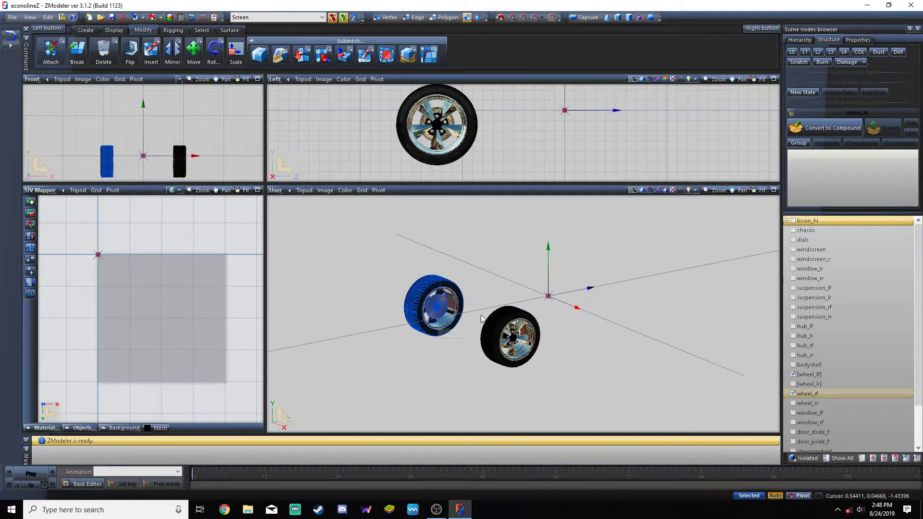
pyautogui.click(773, 368)
pyautogui.click(793, 393)
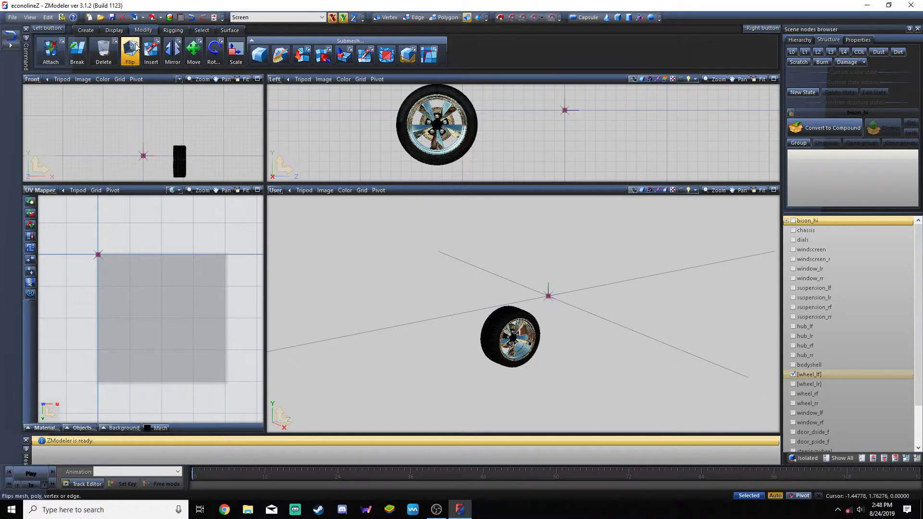
# Duplicate the front left wheel with the Copy tool and hide the original [wheel_lf]
pyautogui.click(86, 30)
pyautogui.click(54, 51)
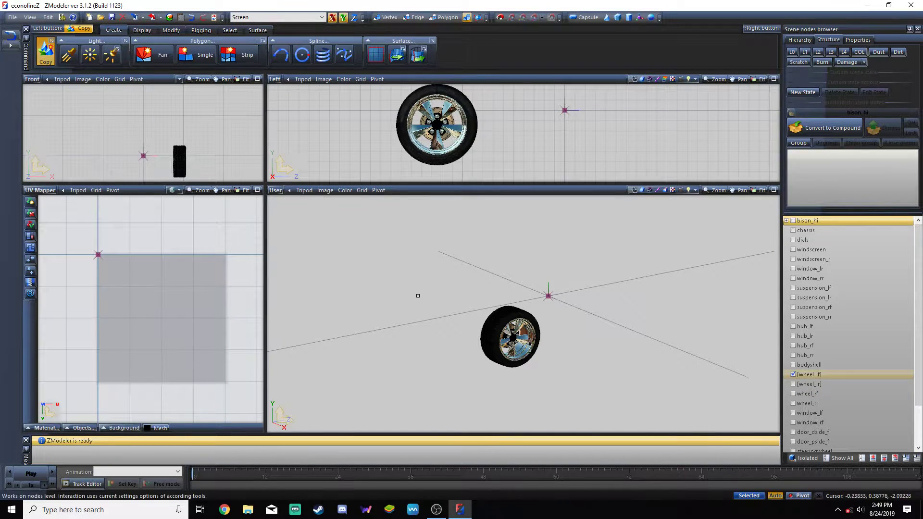
pyautogui.click(506, 313)
pyautogui.click(522, 317)
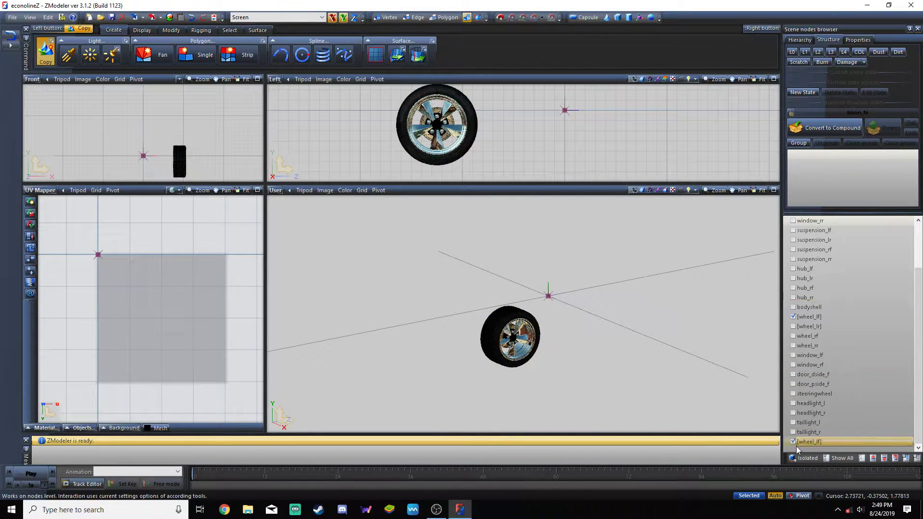
pyautogui.click(793, 318)
# Rename the copied front wheel as wheel_rf
pyautogui.doubleClick(817, 442)
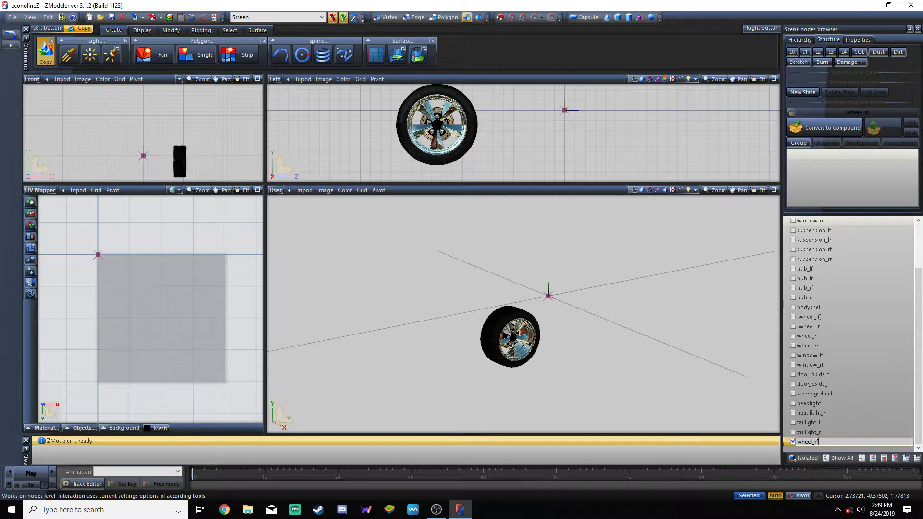
pyautogui.write('2')
pyautogui.click(825, 431)
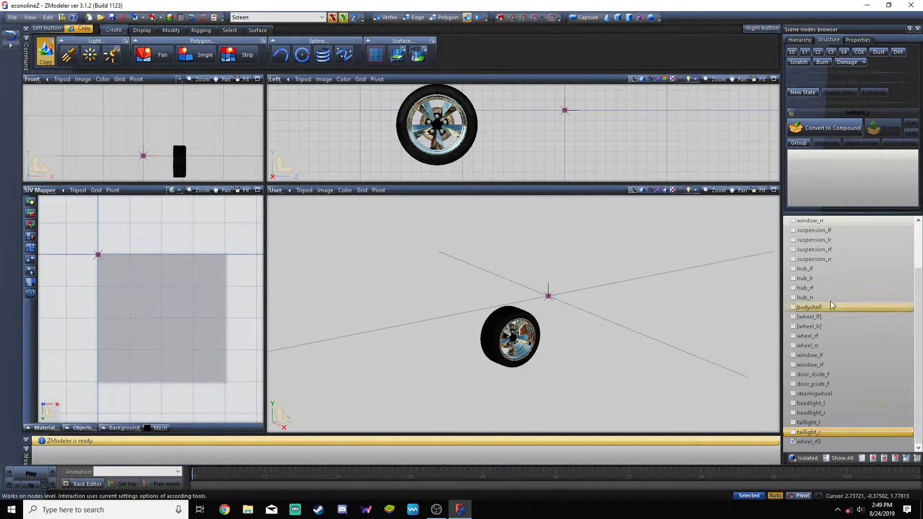
pyautogui.click(824, 443)
pyautogui.click(827, 442)
pyautogui.click(827, 431)
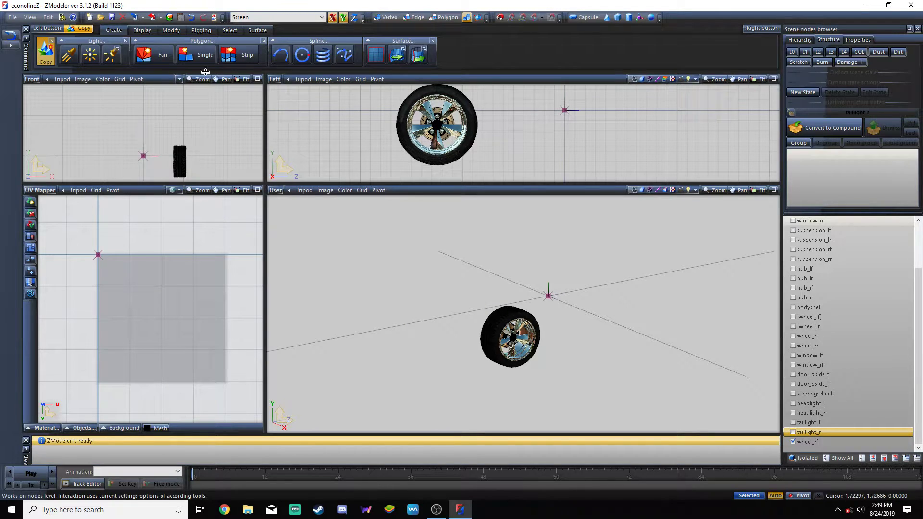
# Mirror the copied wheel along the world X axis onto the opposite side of the vehicle
pyautogui.click(171, 30)
pyautogui.click(172, 52)
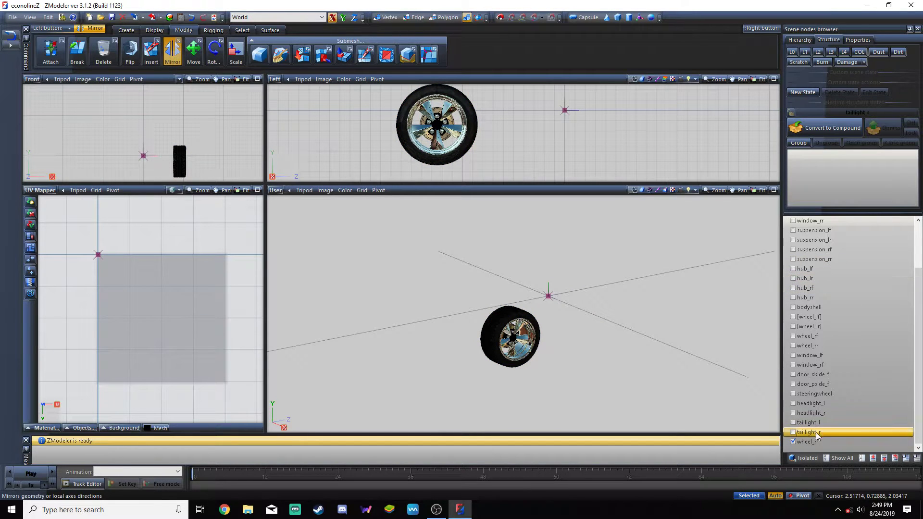
pyautogui.click(503, 317)
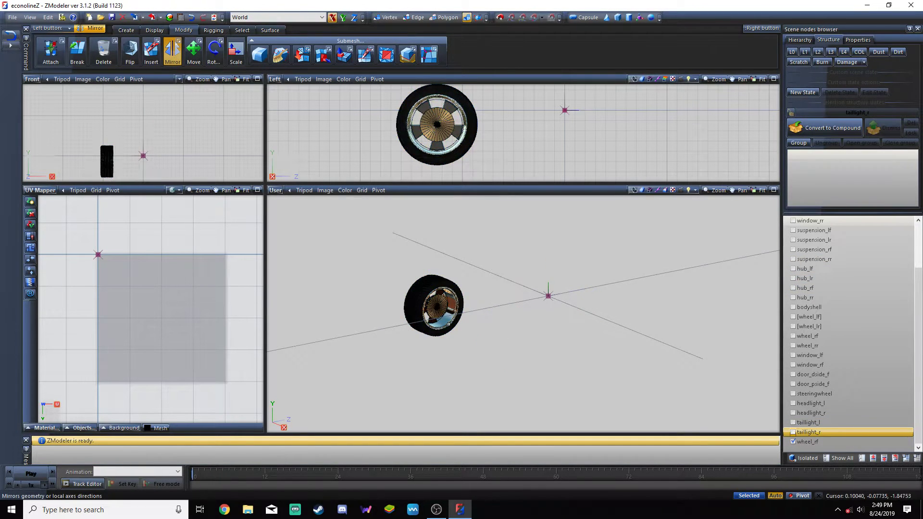
pyautogui.press('f')
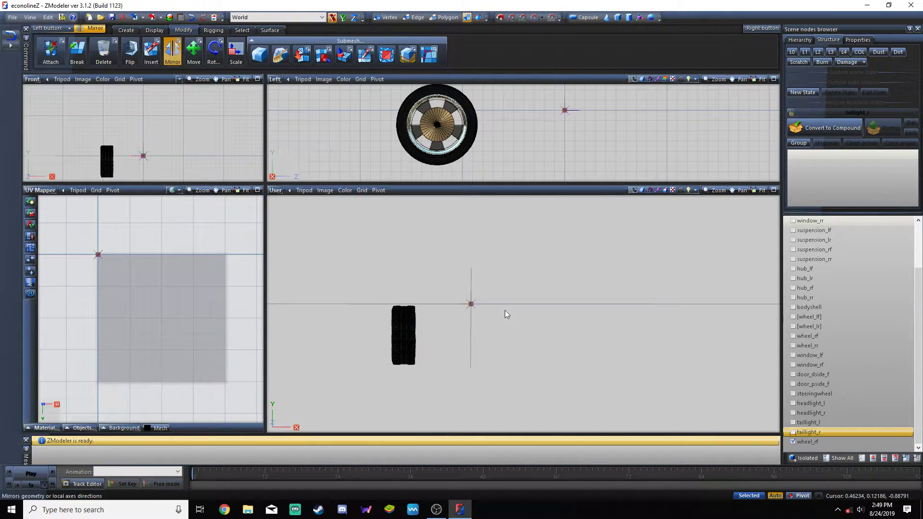
pyautogui.press('u')
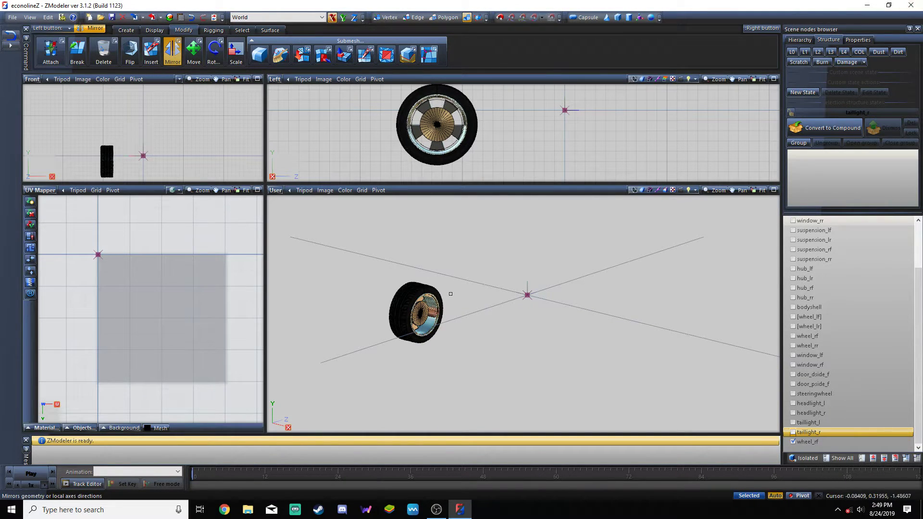
pyautogui.moveTo(464, 341); pyautogui.dragTo(472, 339, button='middle')
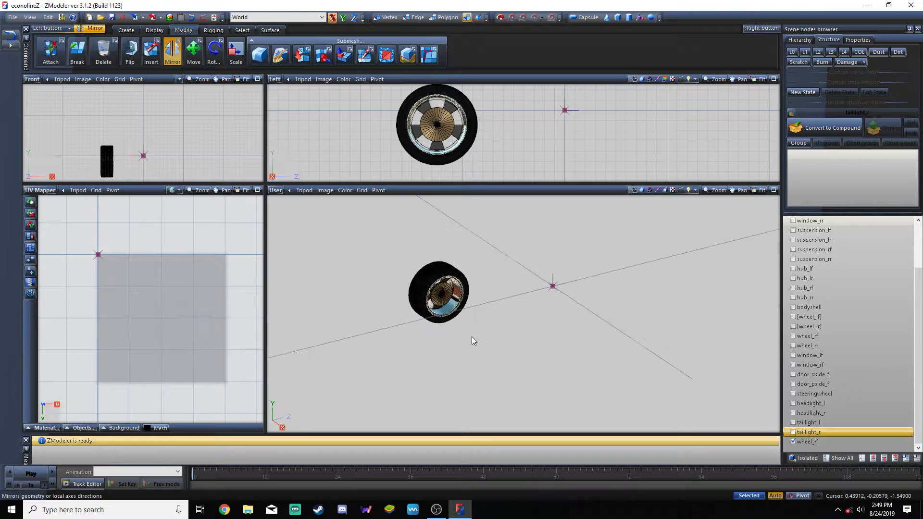
# Flip all polygons of the mirrored wheel and return to object-level editing
pyautogui.click(130, 50)
pyautogui.click(444, 17)
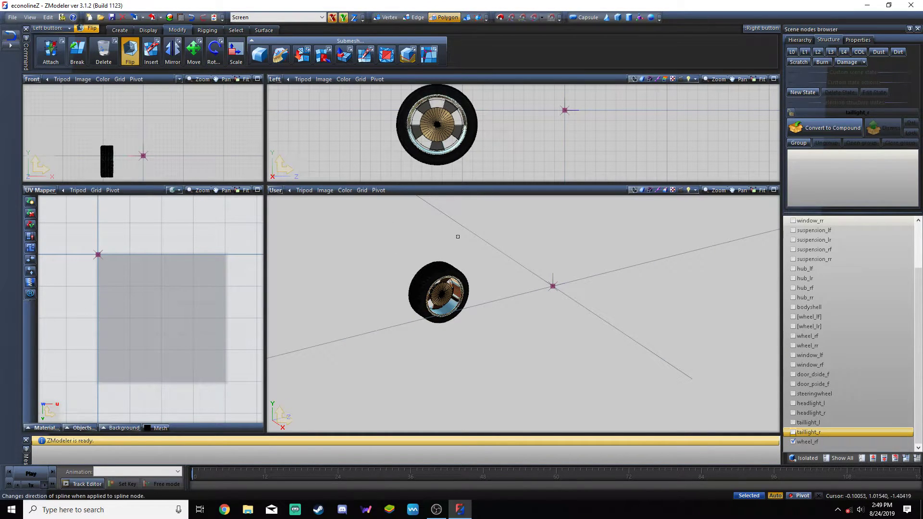
pyautogui.moveTo(495, 242); pyautogui.dragTo(418, 299)
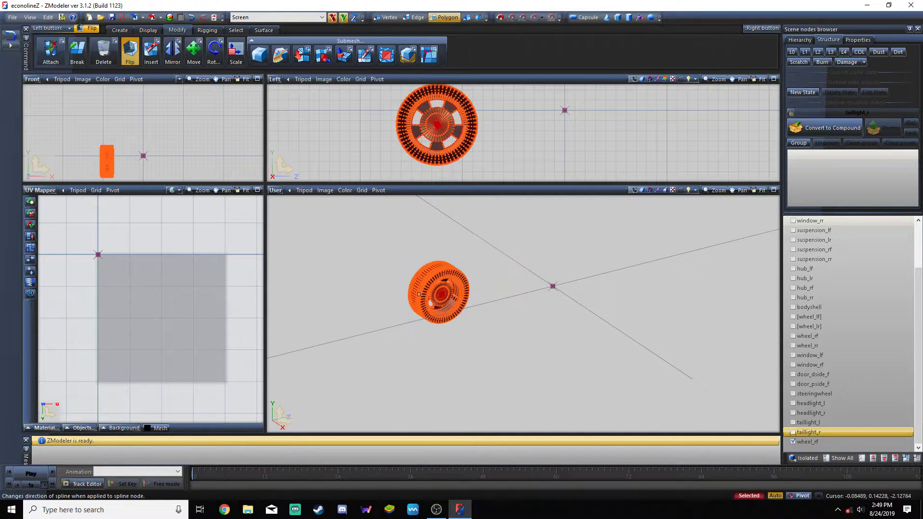
pyautogui.click(513, 295)
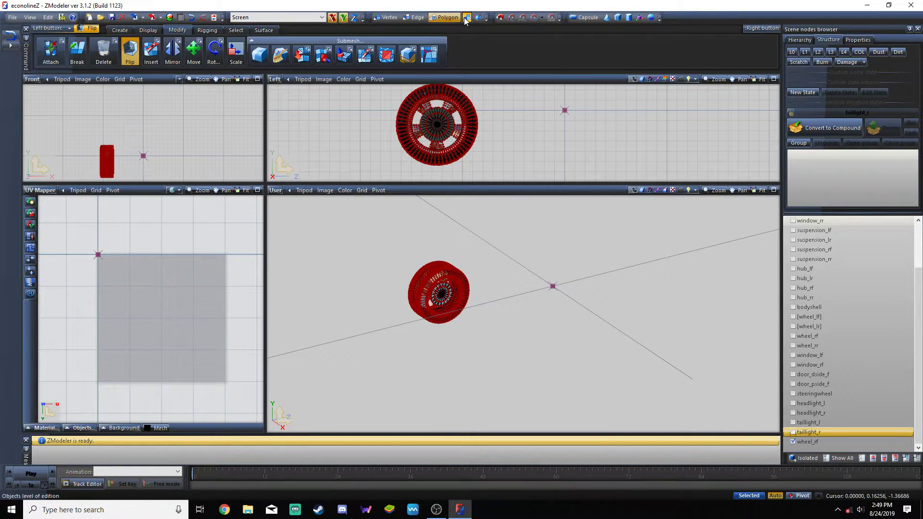
pyautogui.press('4')
# Reset the mirrored wheel's local axes to world
pyautogui.moveTo(499, 331)
pyautogui.mouseDown(button='middle')
pyautogui.moveTo(529, 330)
pyautogui.moveTo(505, 336)
pyautogui.mouseUp(button='middle')
pyautogui.click(149, 30)
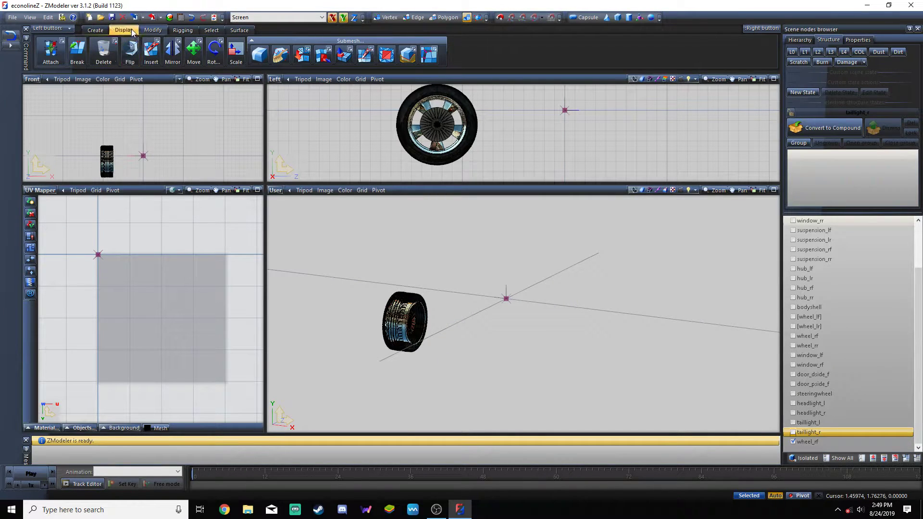
pyautogui.click(260, 55)
pyautogui.click(390, 304)
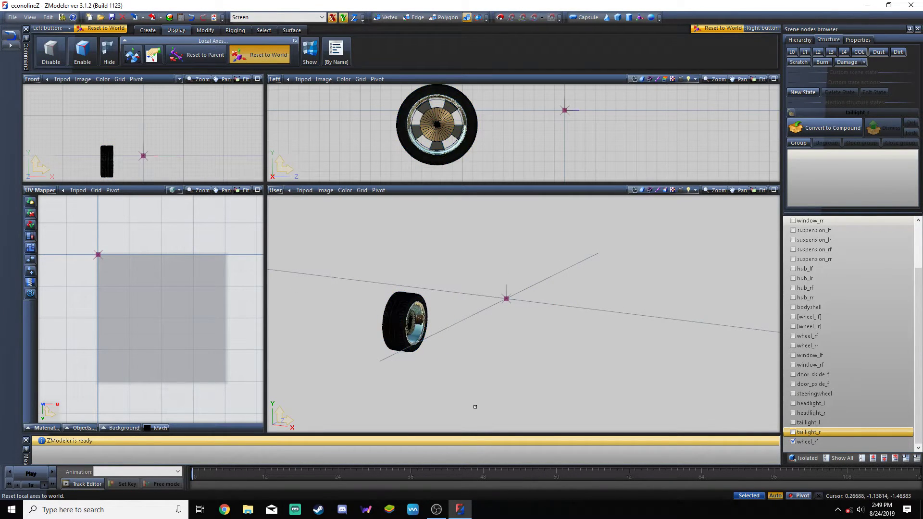
pyautogui.moveTo(489, 377); pyautogui.dragTo(663, 334, button='middle')
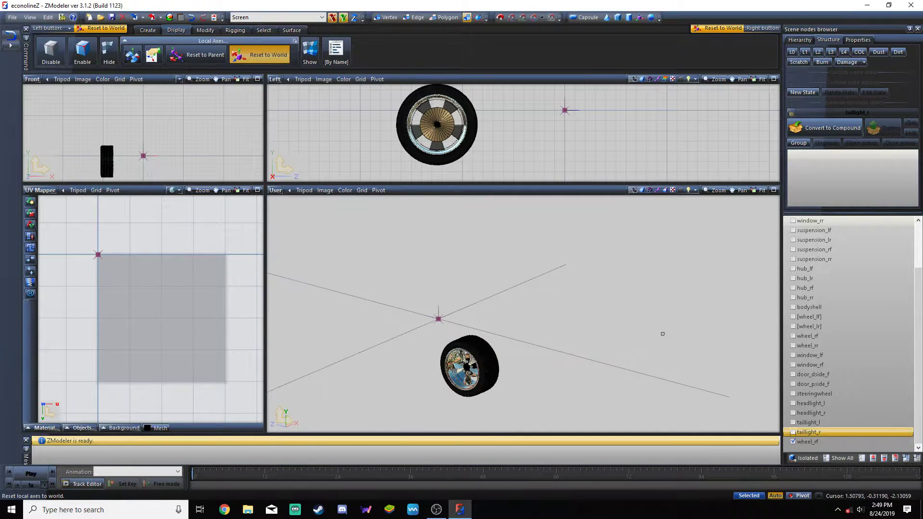
# Show the original wheel_rf and delete the mirrored copy at the end of the node list
pyautogui.click(793, 336)
pyautogui.moveTo(755, 332); pyautogui.dragTo(712, 328, button='middle')
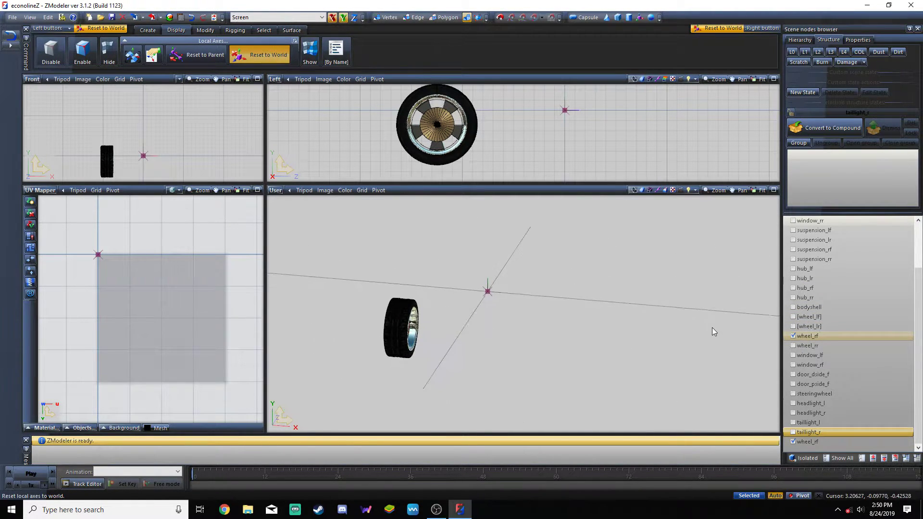
pyautogui.click(793, 442)
pyautogui.rightClick(812, 443)
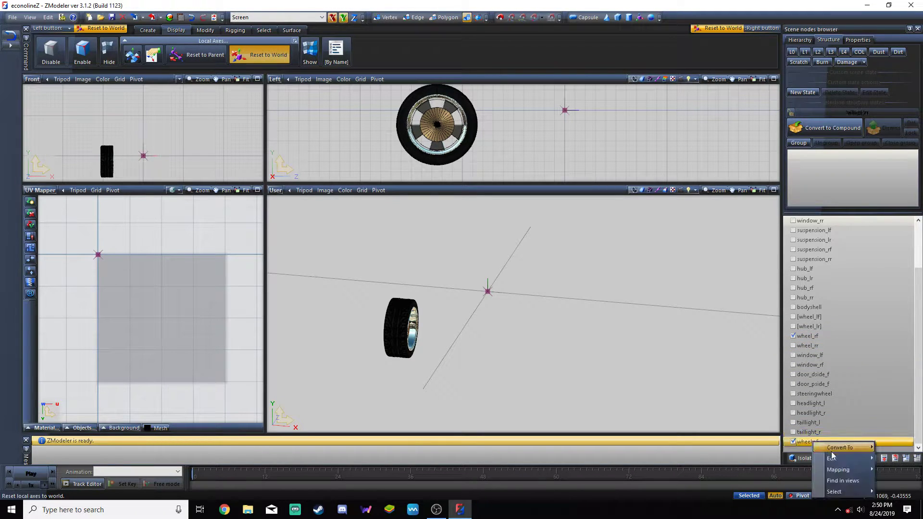
pyautogui.moveTo(835, 457)
pyautogui.click(889, 459)
# Hide wheel_rf and show only the two left wheels, [wheel_lf] and [wheel_lr]
pyautogui.moveTo(627, 319); pyautogui.dragTo(582, 312, button='middle')
pyautogui.click(793, 346)
pyautogui.click(794, 327)
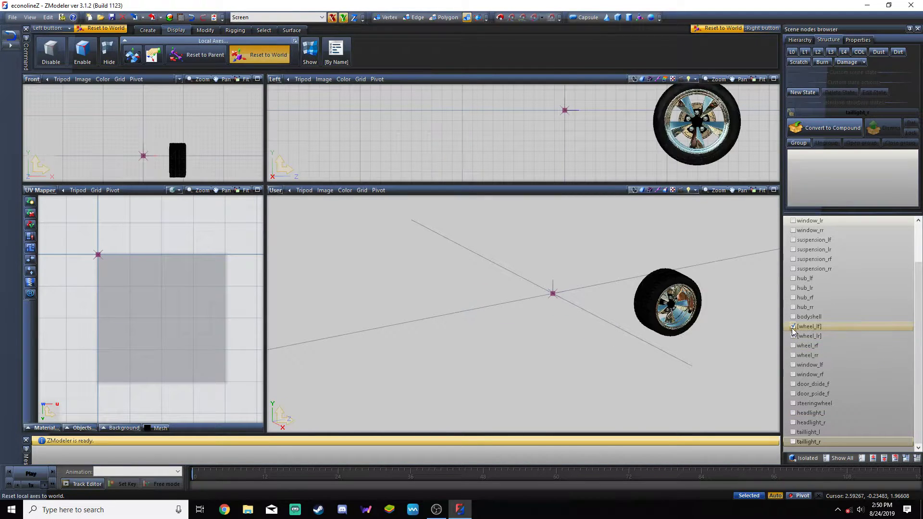
pyautogui.click(793, 337)
pyautogui.moveTo(657, 344); pyautogui.dragTo(643, 346, button='middle')
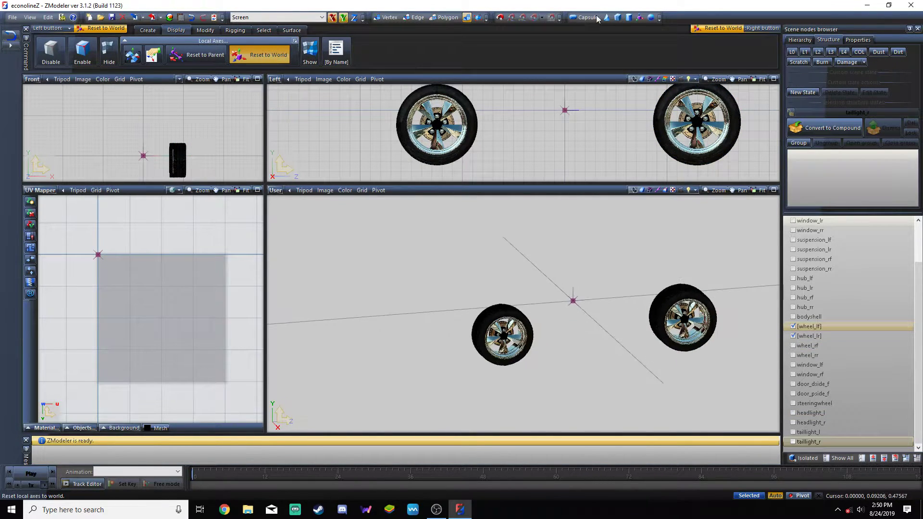
# Add a dummy helper at the origin and delete the surplus second helper
pyautogui.scroll(-2, 844, 289)
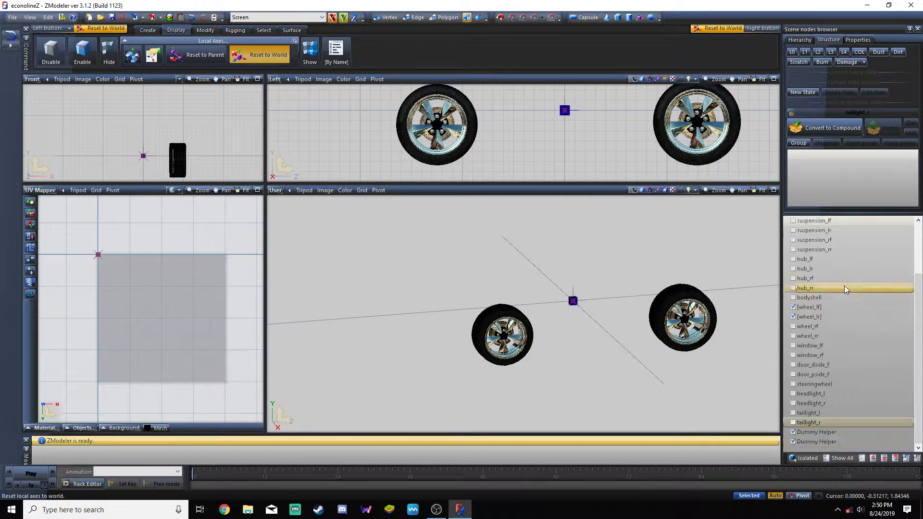
pyautogui.rightClick(816, 441)
pyautogui.moveTo(839, 446)
pyautogui.click(793, 446)
# Rename the remaining dummy helper as lr
pyautogui.click(827, 442)
pyautogui.click(846, 442)
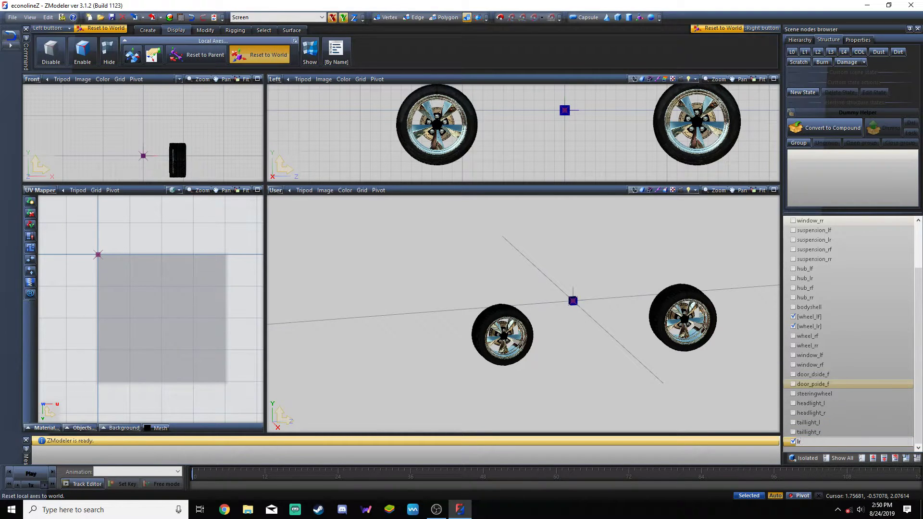
pyautogui.click(808, 432)
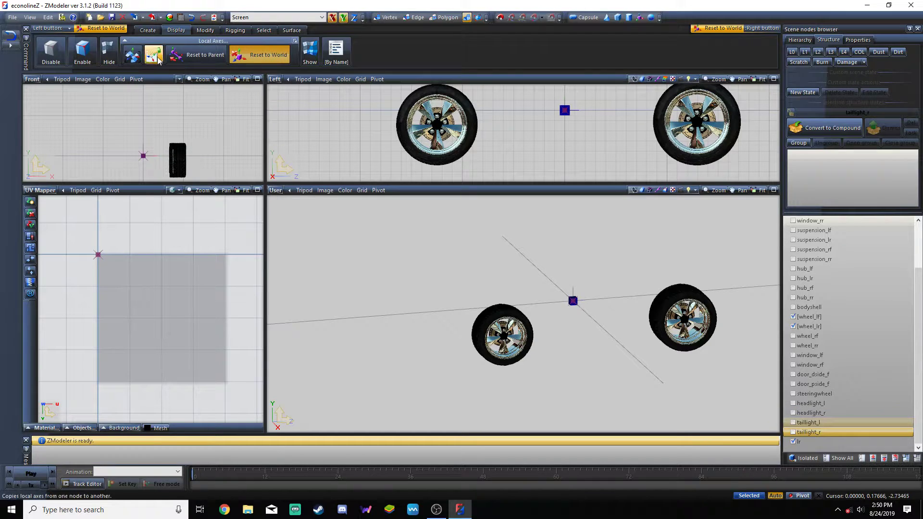
# Copy the local axes of the rear left wheel onto the lr dummy helper
pyautogui.click(132, 54)
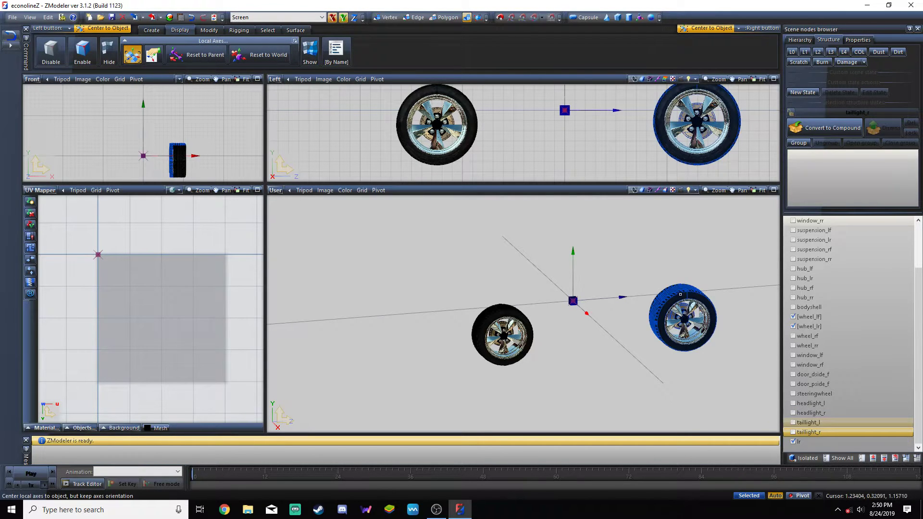
pyautogui.click(158, 62)
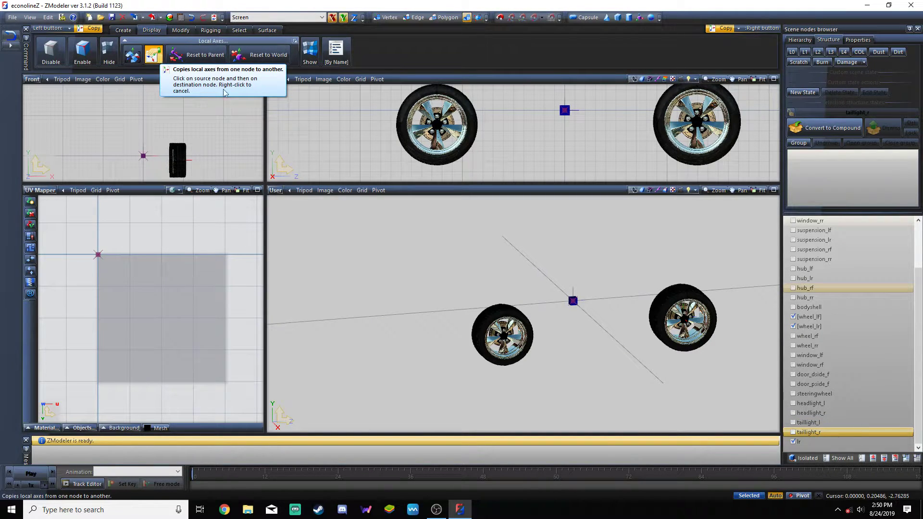
pyautogui.click(666, 303)
pyautogui.click(575, 301)
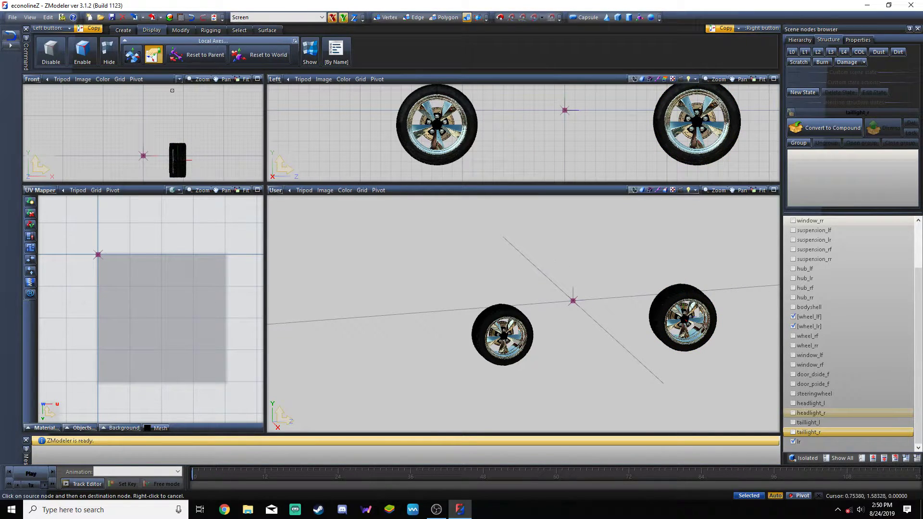
# Duplicate the front left wheel with the Copy tool and hide the original [wheel_lf]
pyautogui.click(682, 318)
pyautogui.click(502, 334)
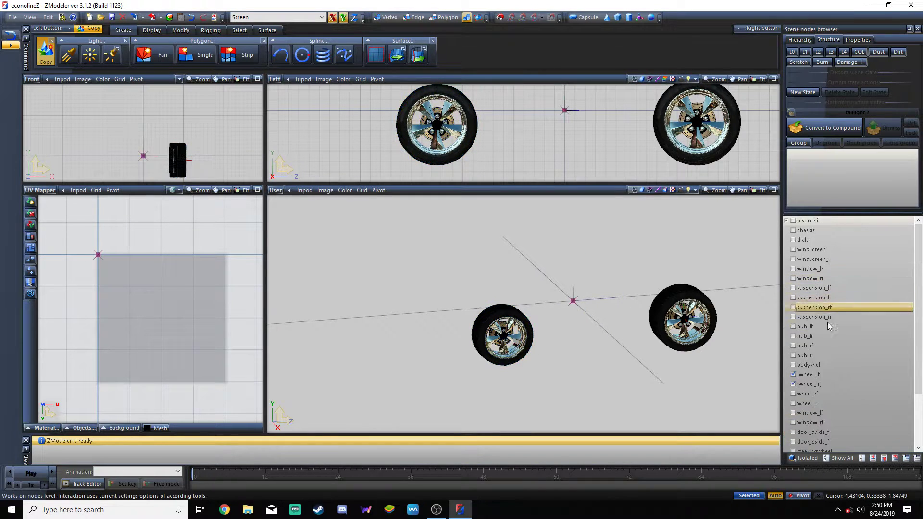
pyautogui.scroll(-1, 841, 298)
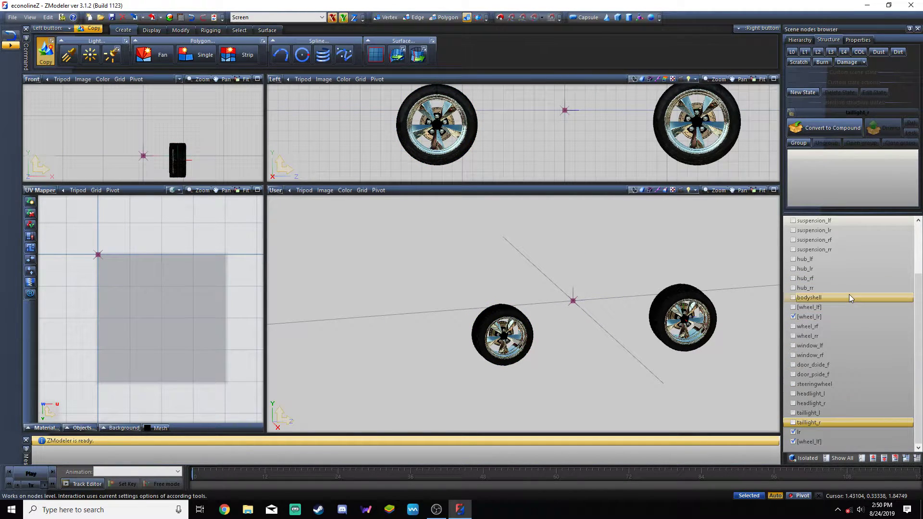
pyautogui.click(799, 306)
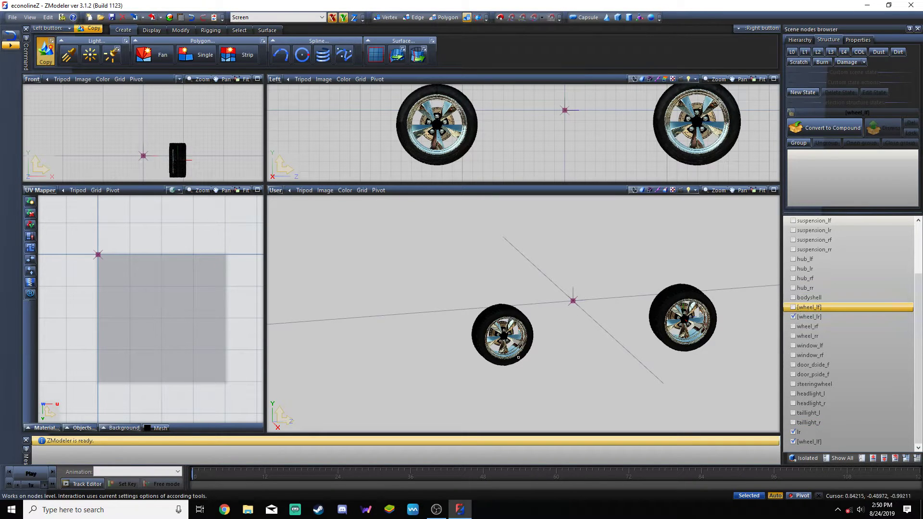
# Center the local axes of the front left wheel copy on the object
pyautogui.click(158, 30)
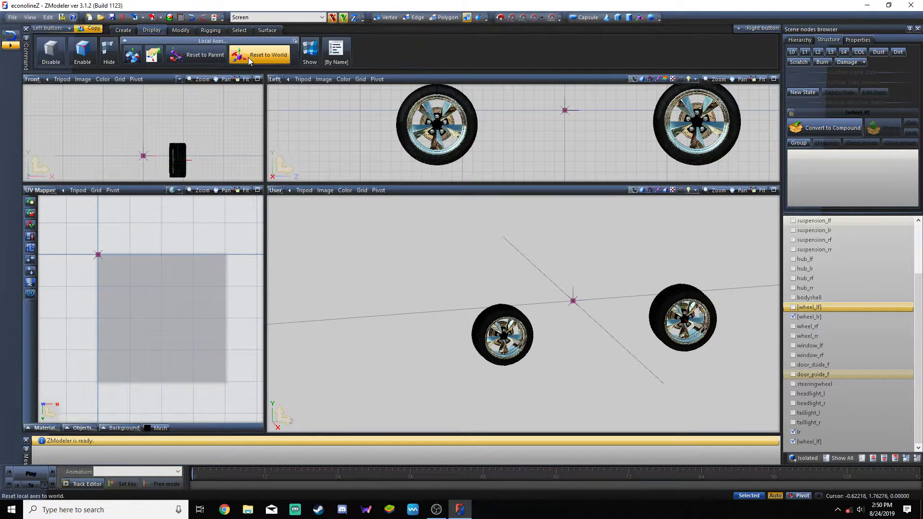
pyautogui.click(132, 54)
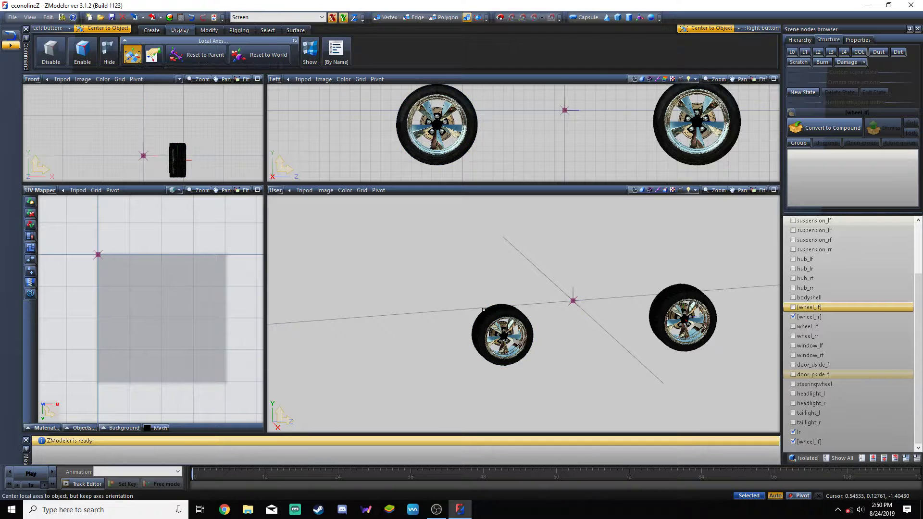
pyautogui.click(483, 310)
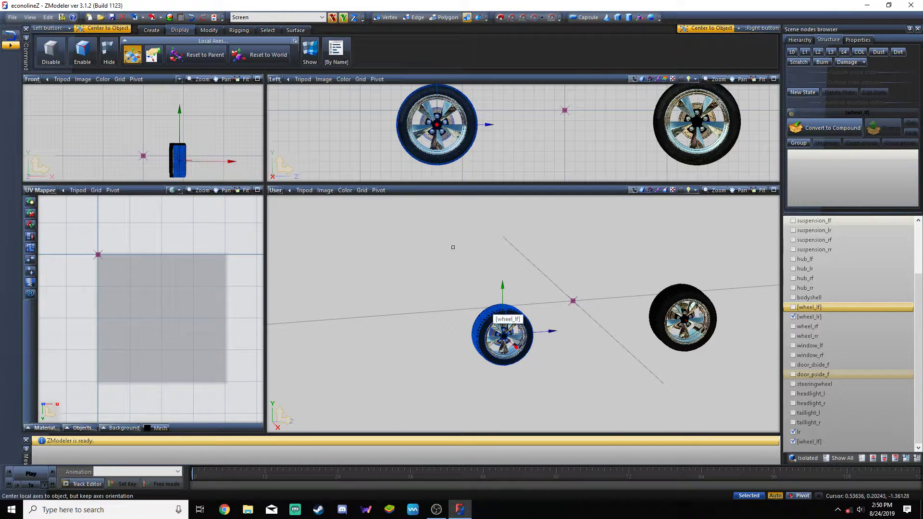
# Reset the local axes of the front left wheel copy and the rear left wheel to world with Keep Object off
pyautogui.click(294, 40)
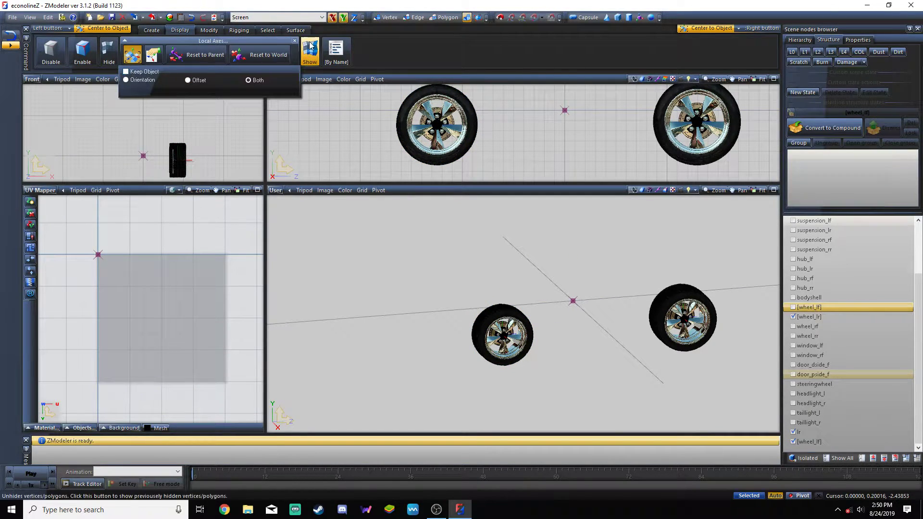
pyautogui.click(295, 41)
pyautogui.click(259, 54)
pyautogui.click(499, 310)
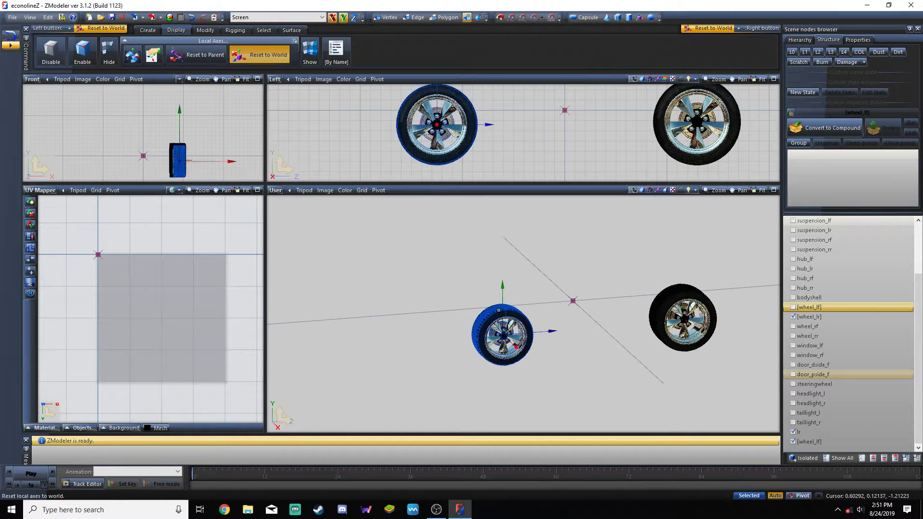
pyautogui.click(498, 310)
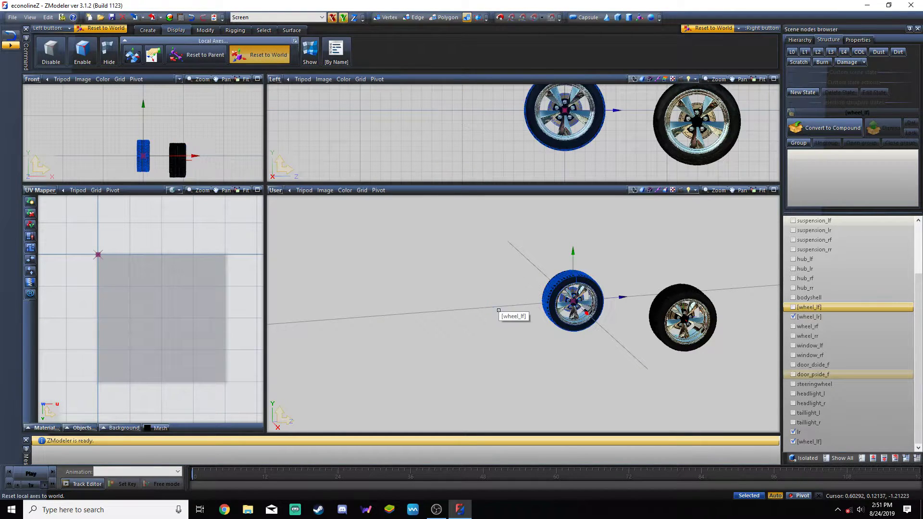
pyautogui.click(712, 305)
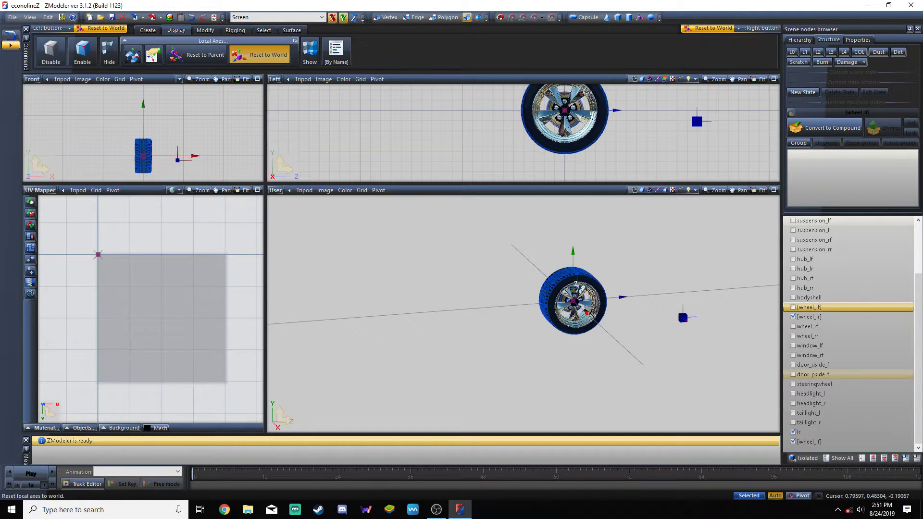
# Select the front left wheel copy and scale it in the Left view to match the rear left wheel's diameter
pyautogui.click(197, 30)
pyautogui.click(236, 51)
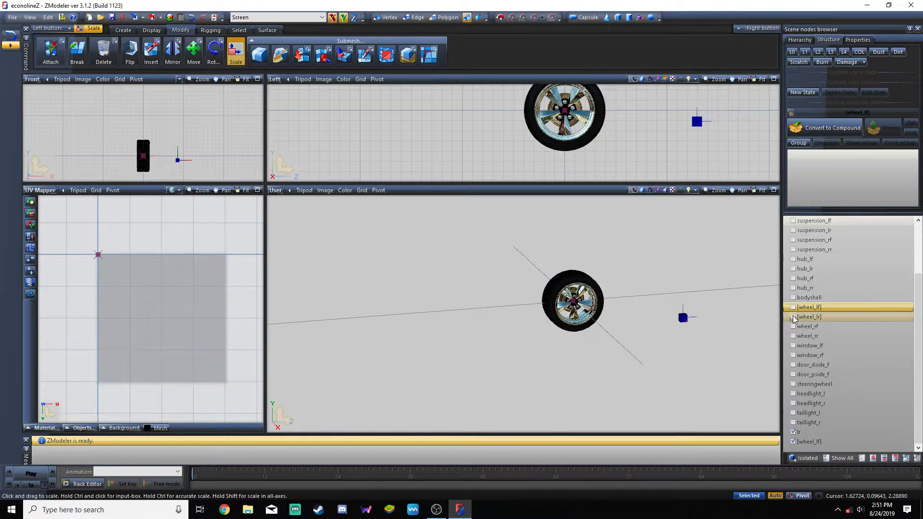
pyautogui.click(521, 354)
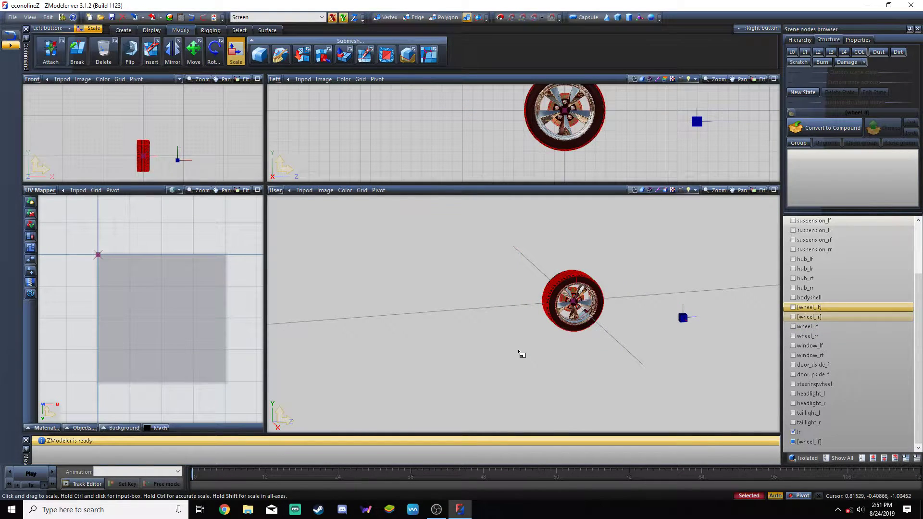
pyautogui.click(793, 317)
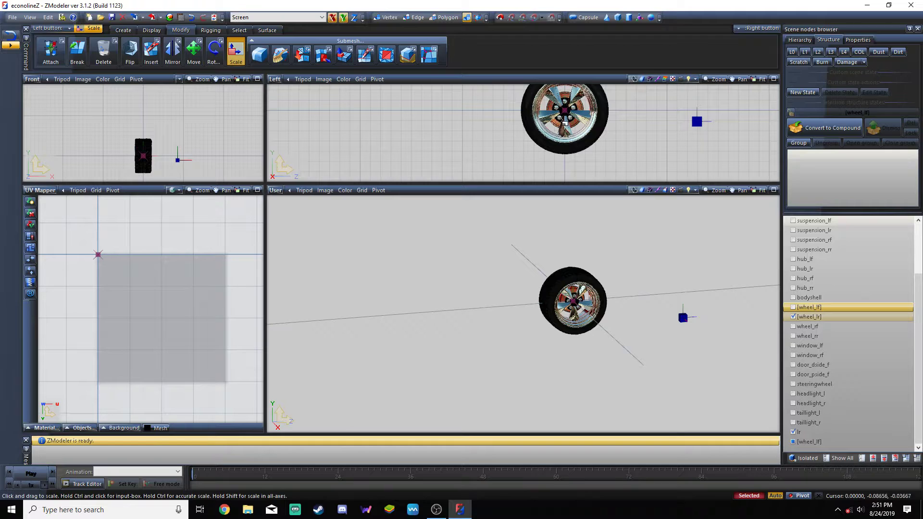
pyautogui.scroll(5, 565, 124)
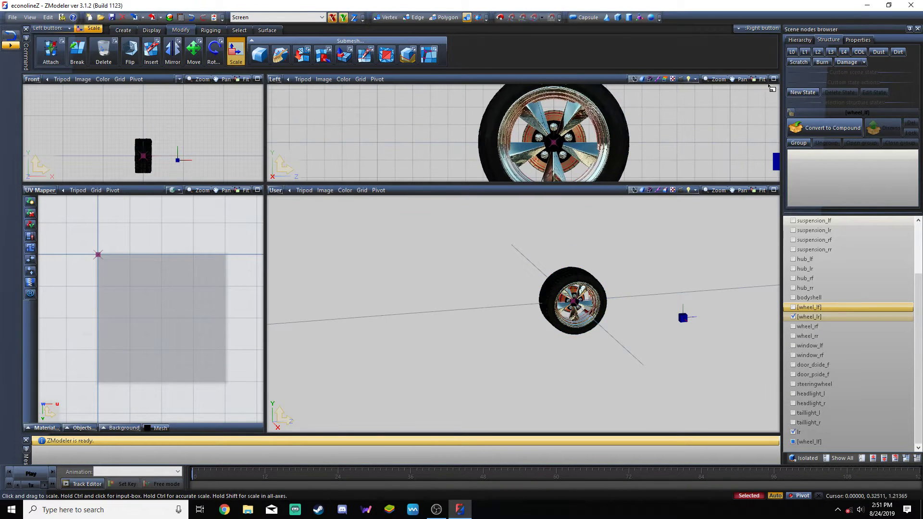
pyautogui.click(774, 79)
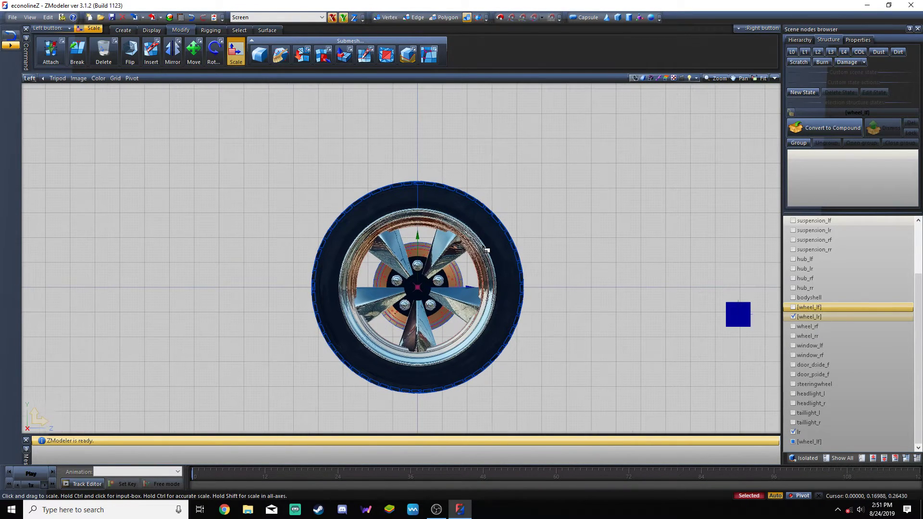
pyautogui.moveTo(488, 210); pyautogui.dragTo(491, 234)
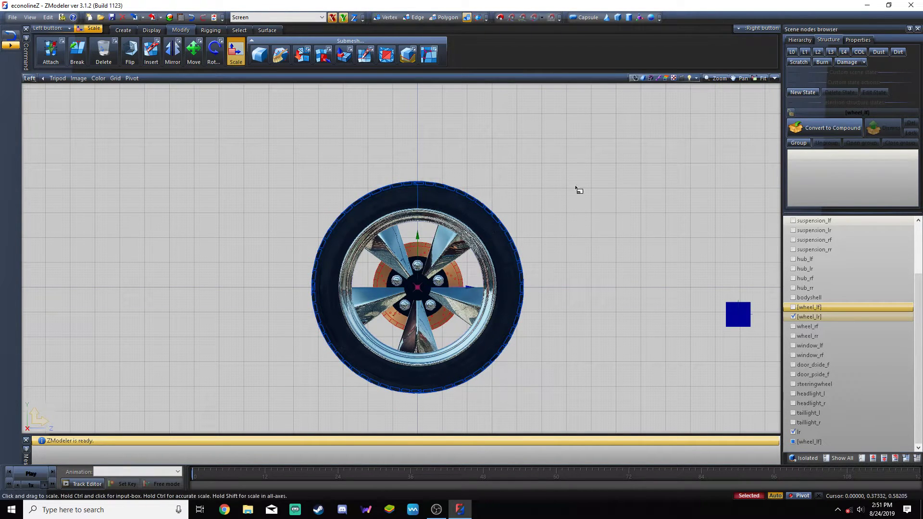
pyautogui.click(774, 78)
# Scale the wheel copy's width along the X axis in the Front view to match the rear left wheel
pyautogui.click(257, 79)
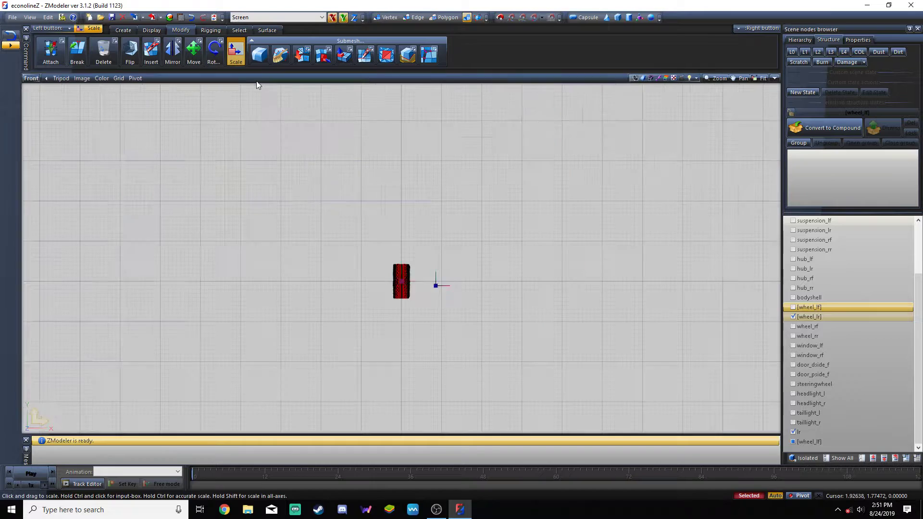
pyautogui.scroll(2, 416, 285)
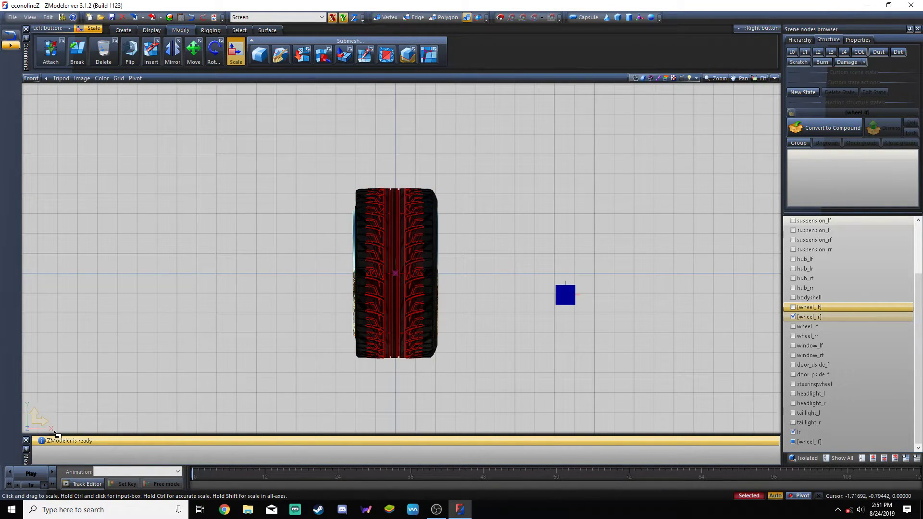
pyautogui.moveTo(397, 316); pyautogui.dragTo(399, 290)
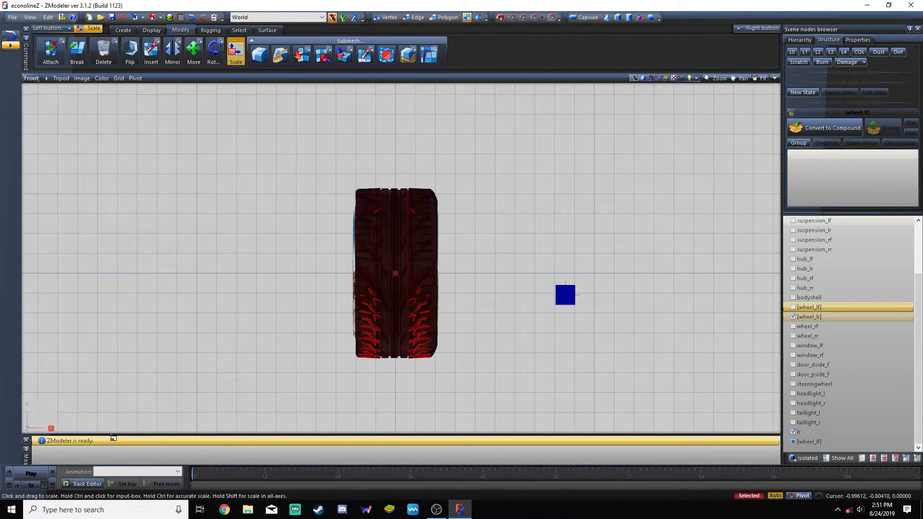
pyautogui.click(774, 78)
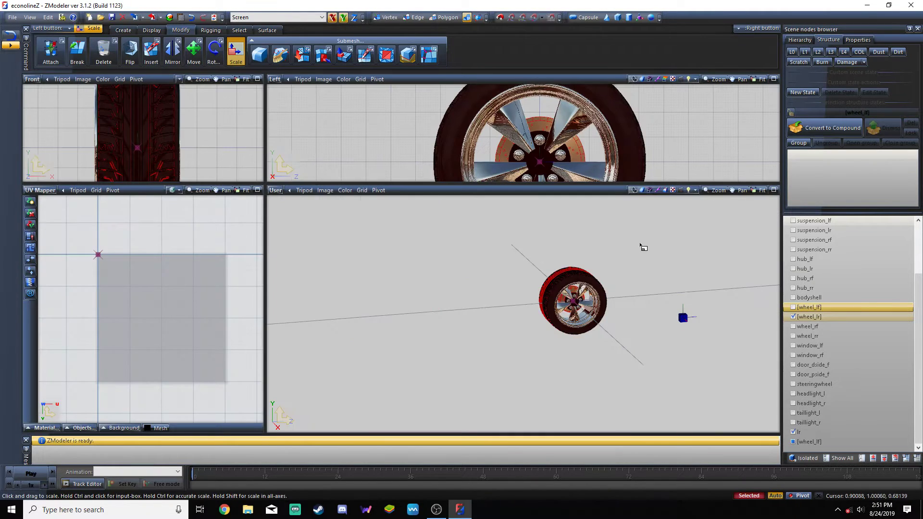
# Hide the original rear left wheel and rename the scaled wheel copy as [wheel_lr]
pyautogui.click(794, 317)
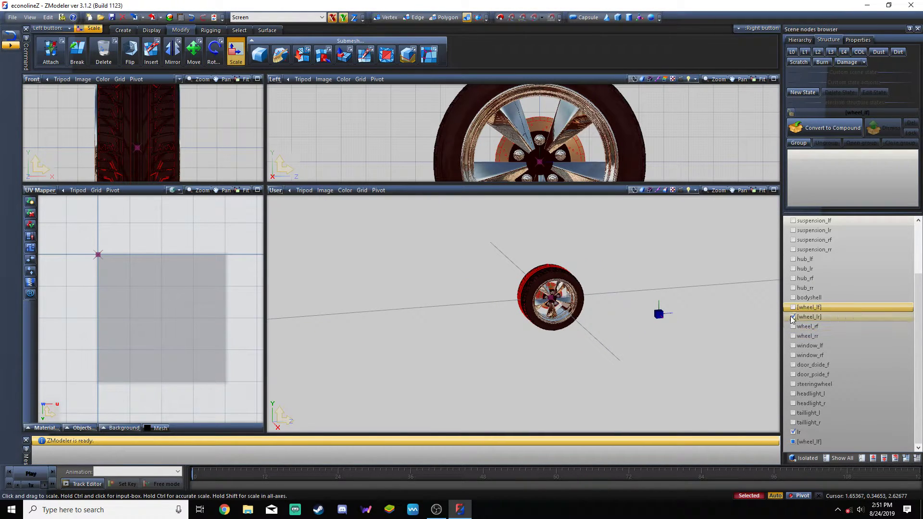
pyautogui.click(811, 318)
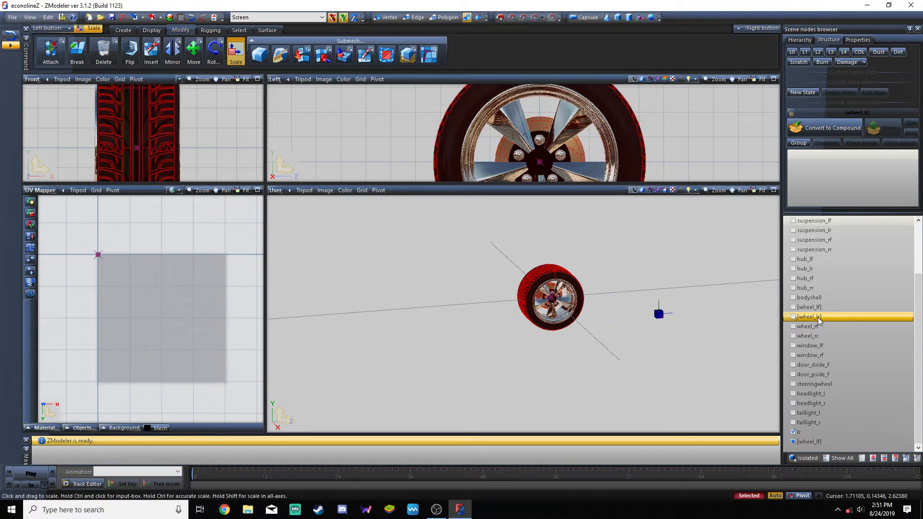
pyautogui.click(800, 441)
pyautogui.click(799, 441)
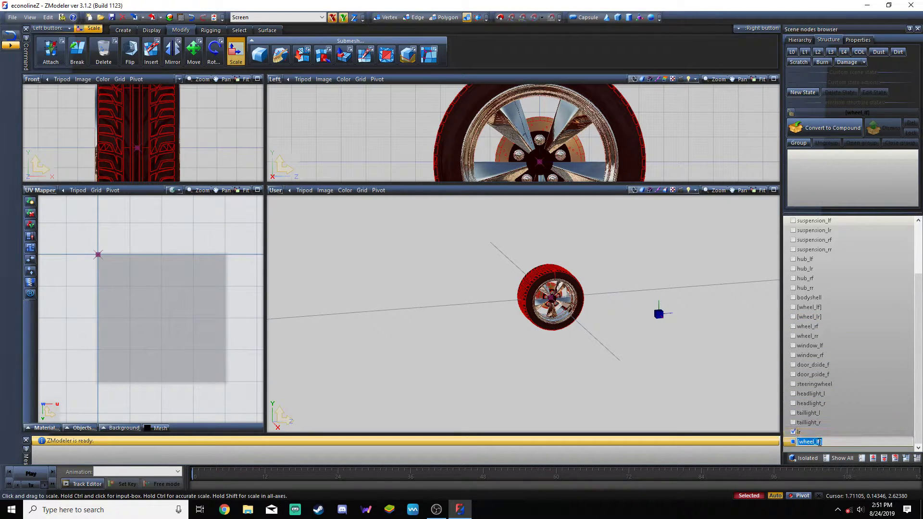
pyautogui.press('BackSpace')
pyautogui.press('BackSpace')
pyautogui.write('r]')
pyautogui.press('Return')
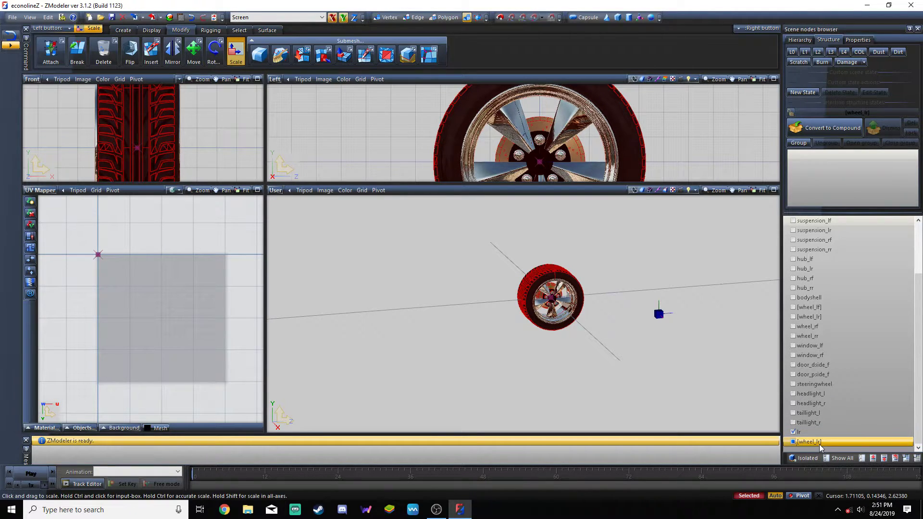
# Copy the local axes of the lr dummy helper onto the scaled wheel copy with Keep Object off
pyautogui.click(823, 317)
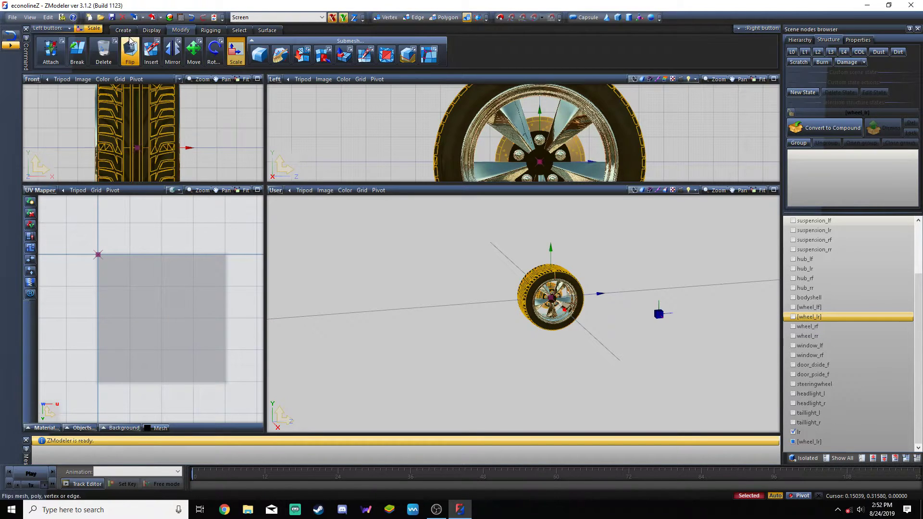
pyautogui.click(151, 30)
pyautogui.click(125, 40)
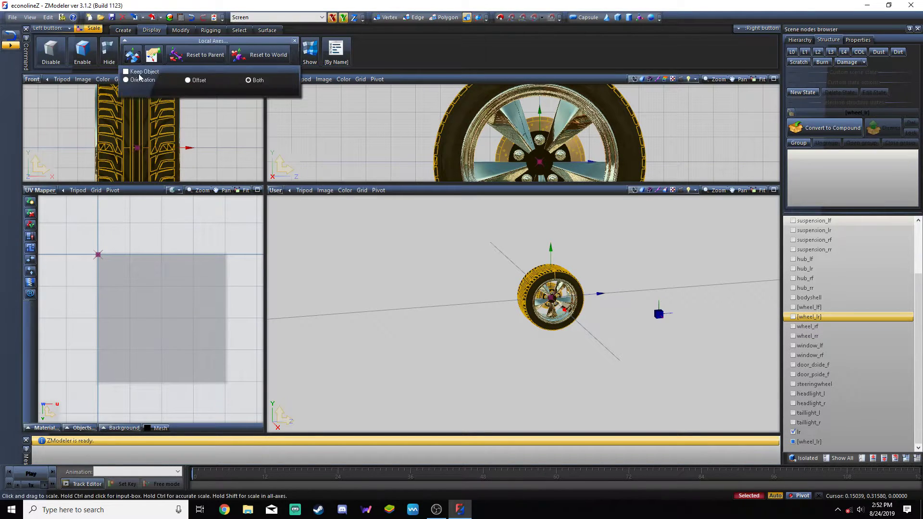
pyautogui.click(294, 41)
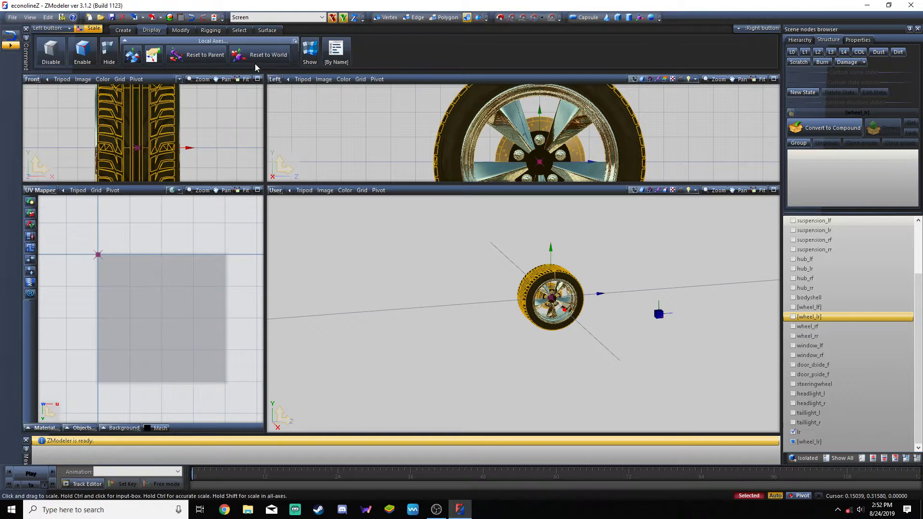
pyautogui.click(153, 54)
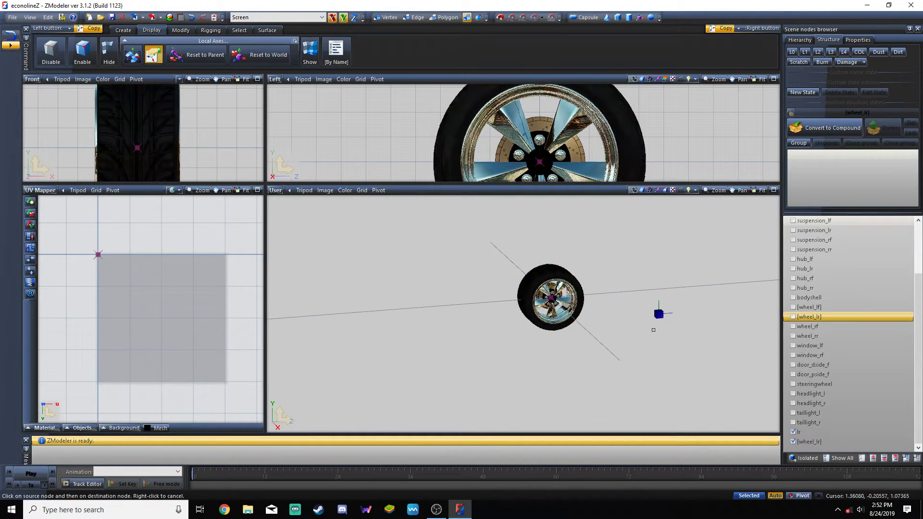
pyautogui.click(659, 315)
pyautogui.click(572, 282)
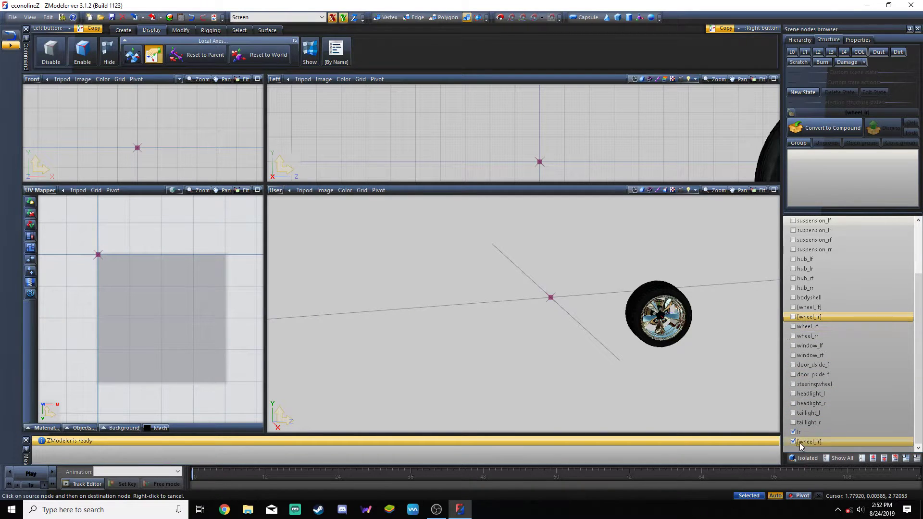
# Compare the copy with the original rear left wheel, then delete the [wheel_lr] copy at the end of the node list
pyautogui.click(793, 317)
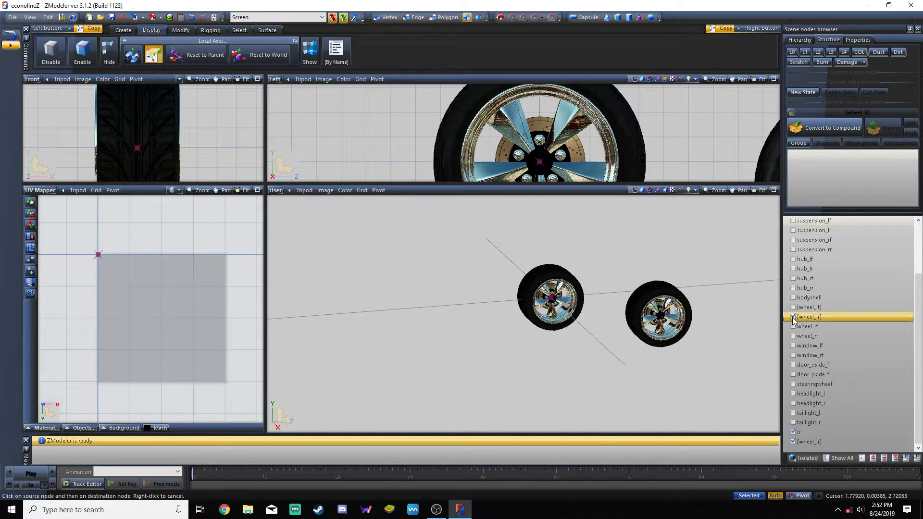
pyautogui.click(794, 317)
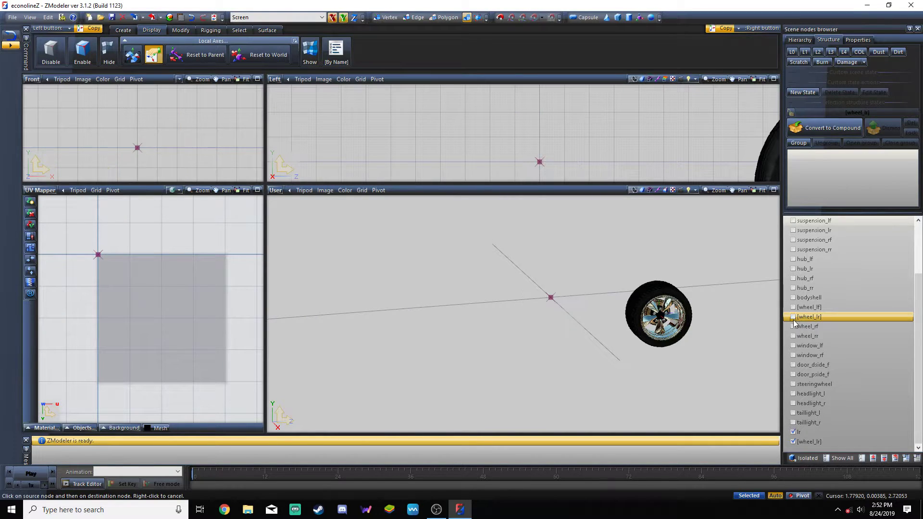
pyautogui.click(793, 442)
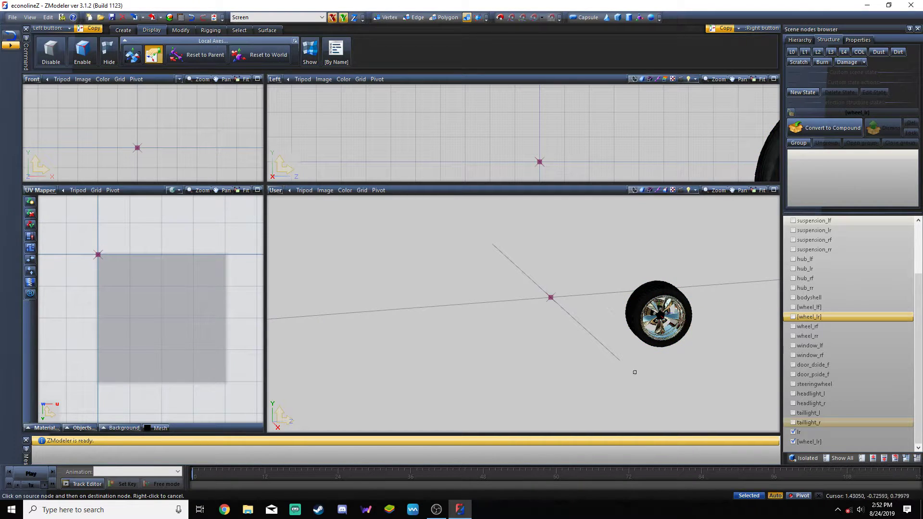
pyautogui.click(812, 442)
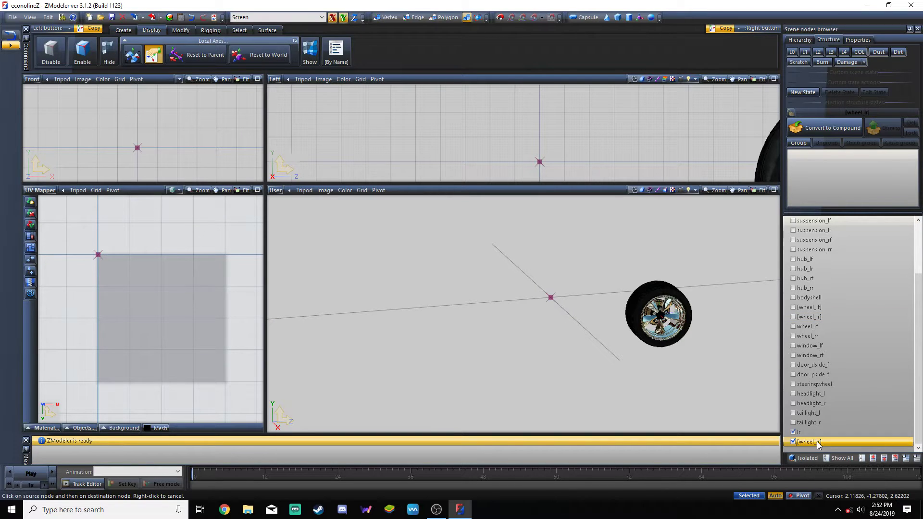
pyautogui.rightClick(818, 442)
pyautogui.moveTo(846, 459)
pyautogui.click(806, 458)
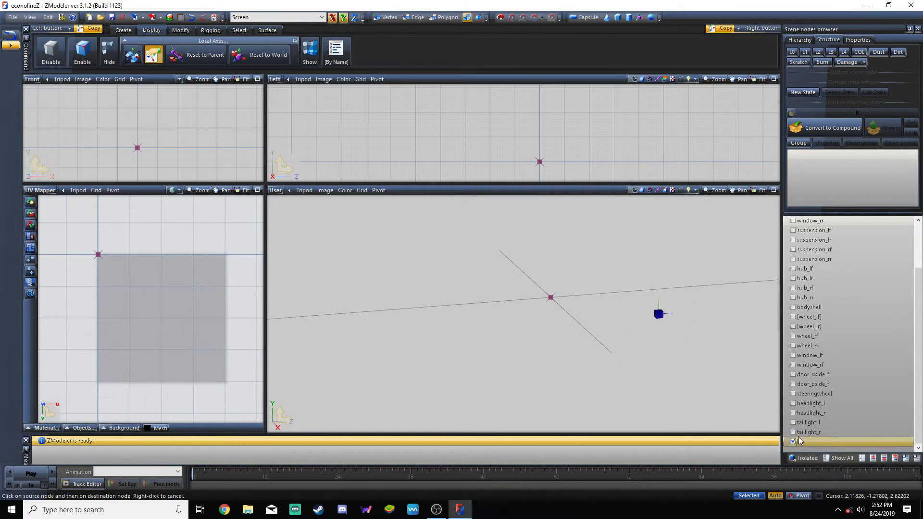
# Show the original rear left wheel, copy the lr dummy's local axes onto it and delete the dummy
pyautogui.click(793, 326)
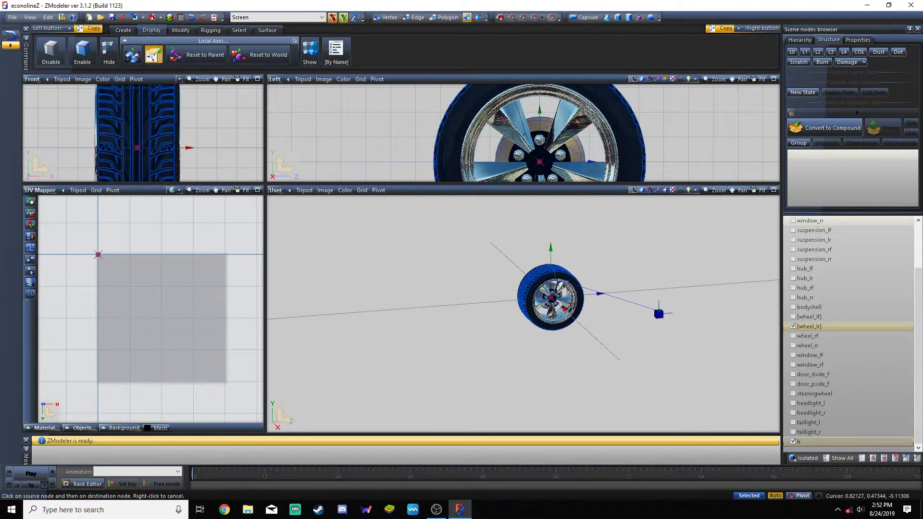
pyautogui.click(572, 296)
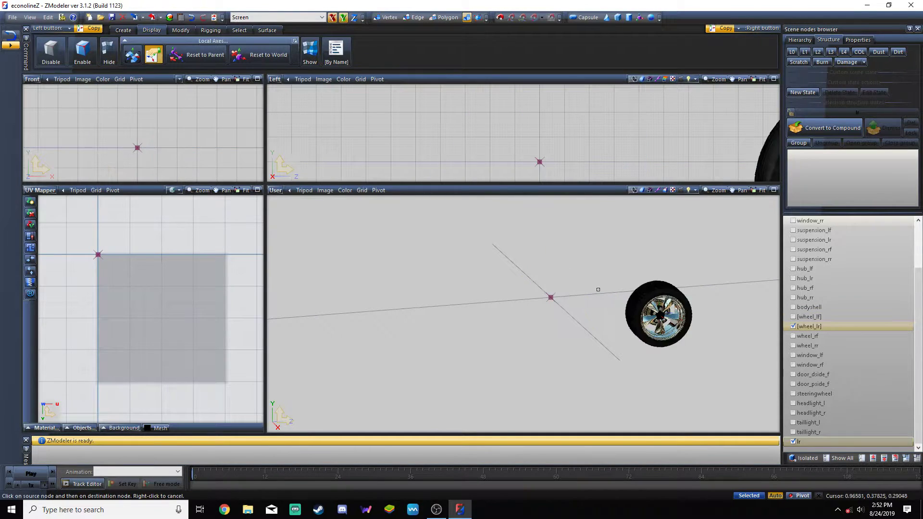
pyautogui.rightClick(803, 445)
pyautogui.moveTo(836, 451)
pyautogui.click(875, 452)
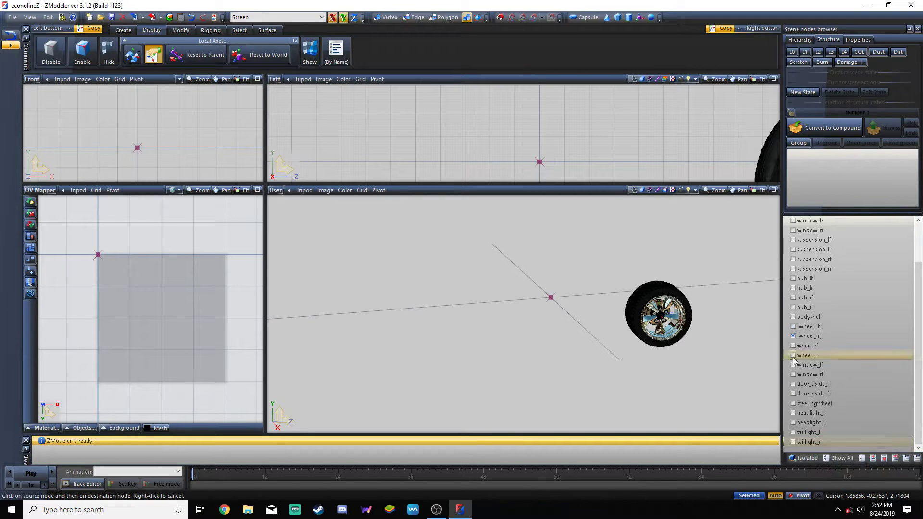
# Reset the rear left wheel's local axes to world with Keep Object on and Both selected
pyautogui.click(262, 54)
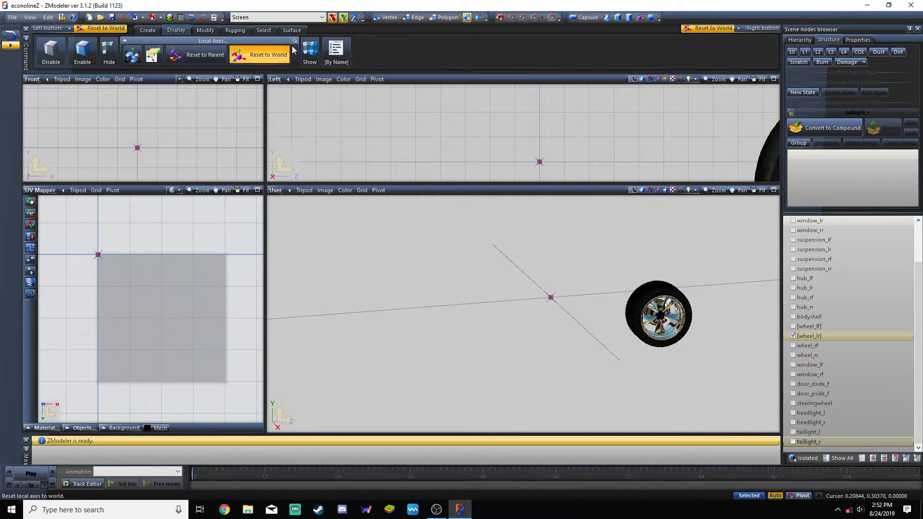
pyautogui.click(295, 40)
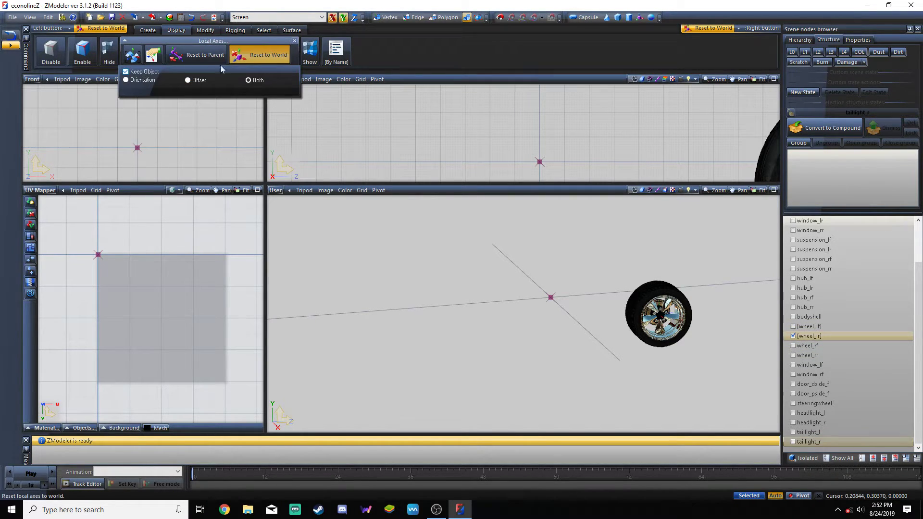
pyautogui.click(295, 41)
pyautogui.click(629, 299)
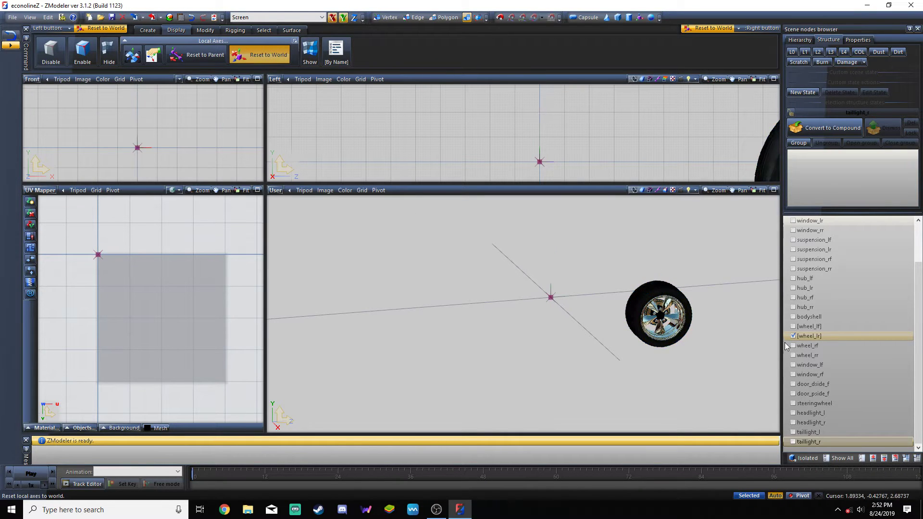
# Isolate wheel_rf and wheel_rr, reset both wheels' local axes to world and hide them
pyautogui.click(793, 327)
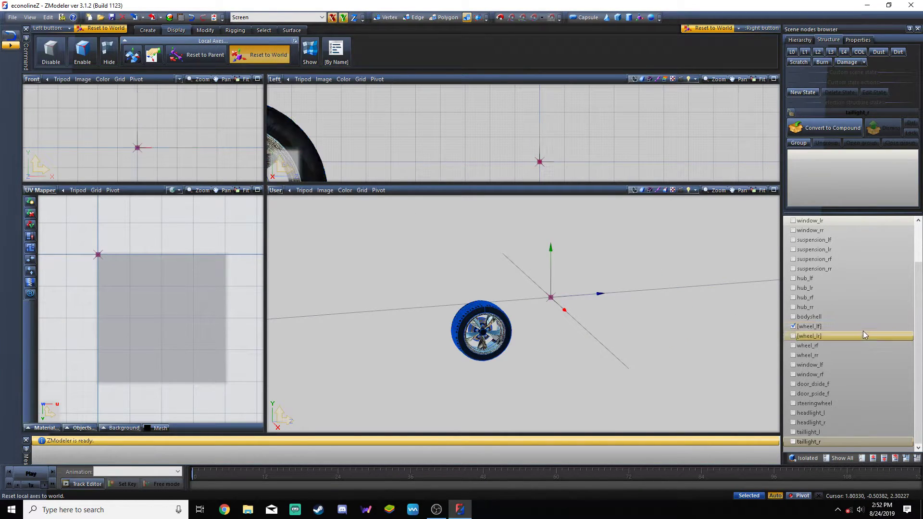
pyautogui.click(794, 326)
pyautogui.click(793, 346)
pyautogui.click(793, 356)
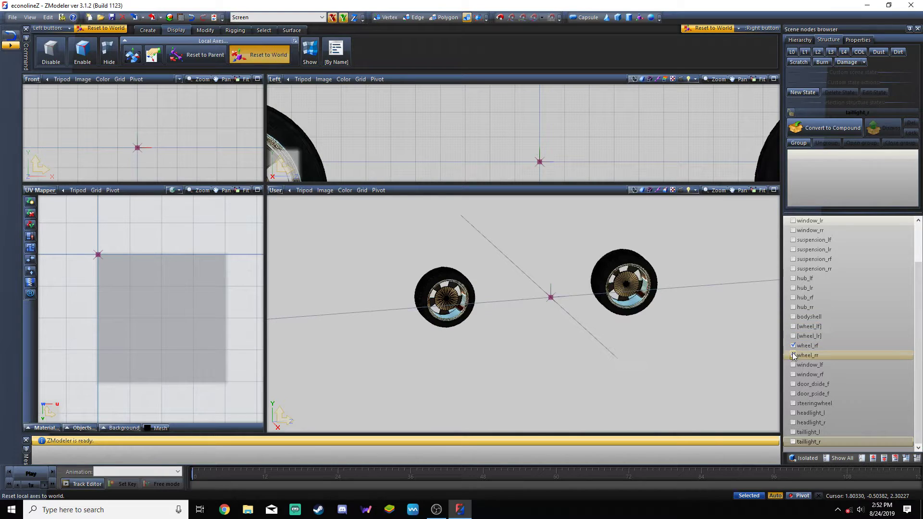
pyautogui.click(435, 276)
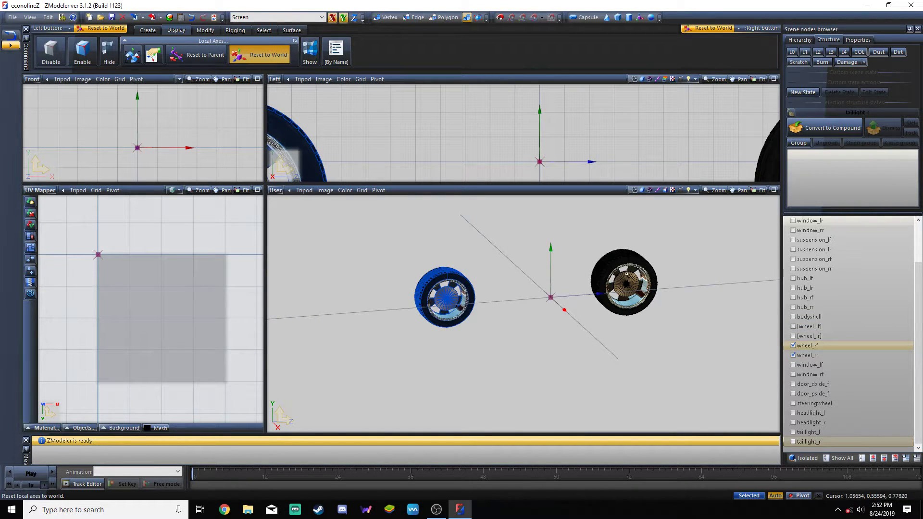
pyautogui.click(624, 275)
pyautogui.click(696, 340)
pyautogui.click(793, 355)
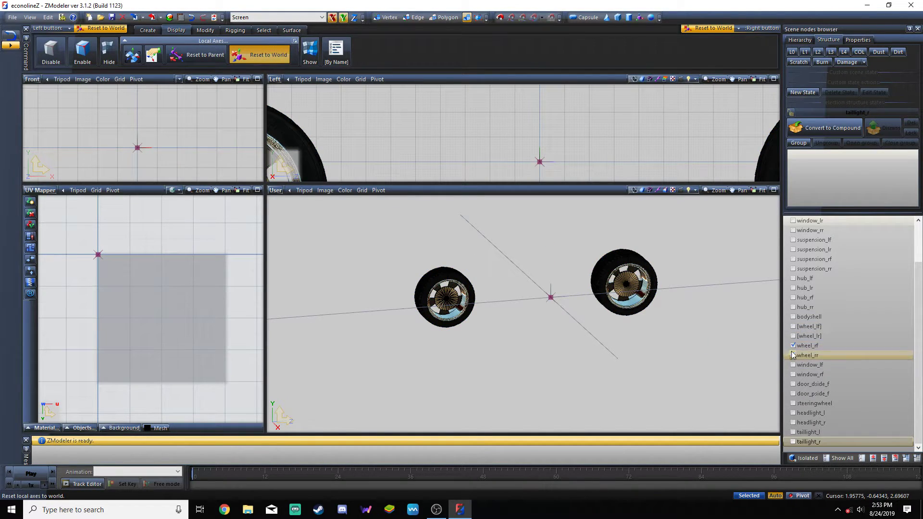
pyautogui.click(793, 346)
# Show the dials and chassis meshes in the viewports
pyautogui.scroll(2, 840, 396)
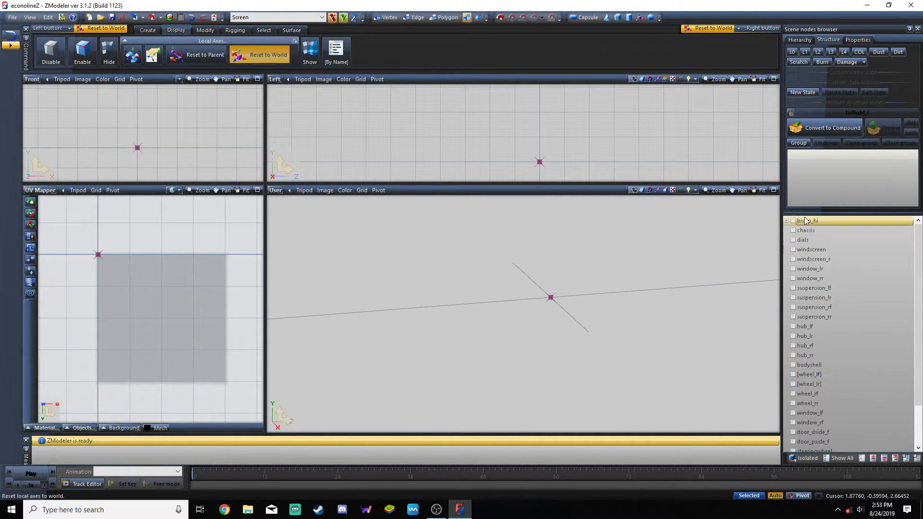
pyautogui.doubleClick(806, 231)
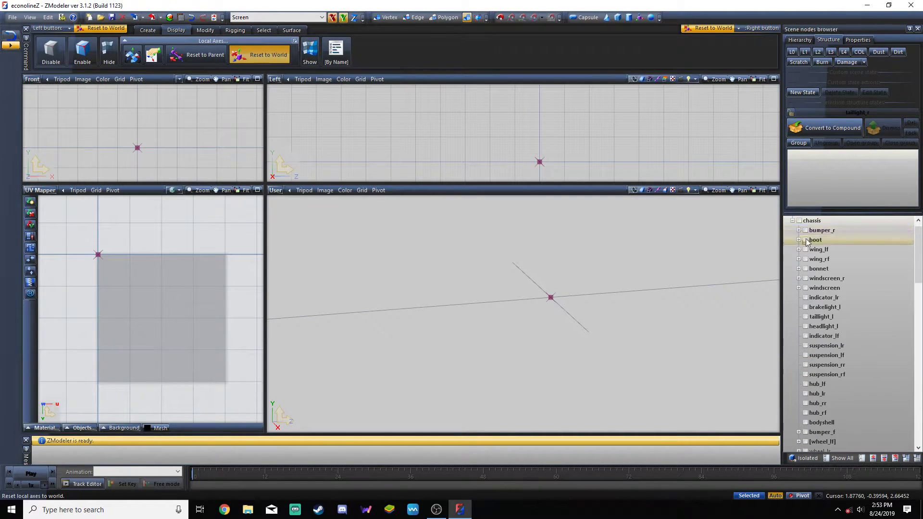
pyautogui.click(792, 221)
pyautogui.scroll(1, 812, 237)
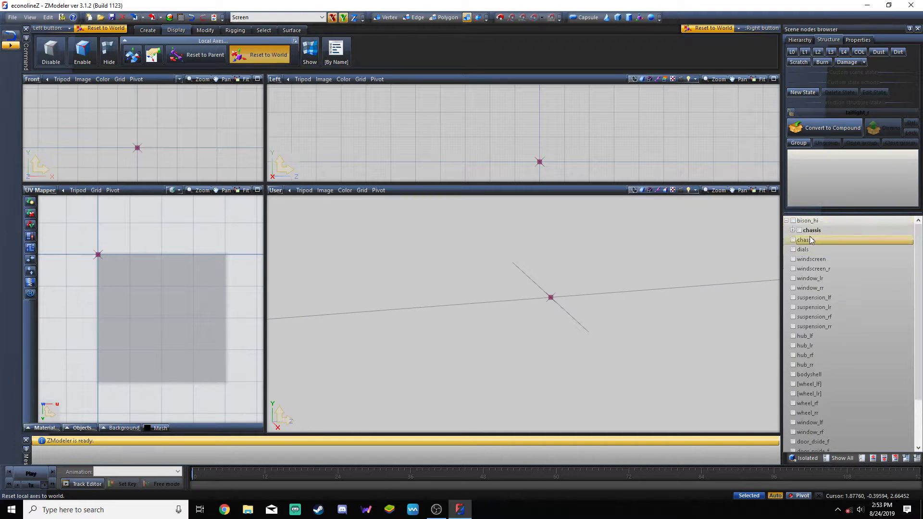
pyautogui.scroll(-1, 812, 236)
pyautogui.click(793, 239)
pyautogui.moveTo(695, 282); pyautogui.dragTo(593, 301, button='middle')
pyautogui.scroll(3, 591, 319)
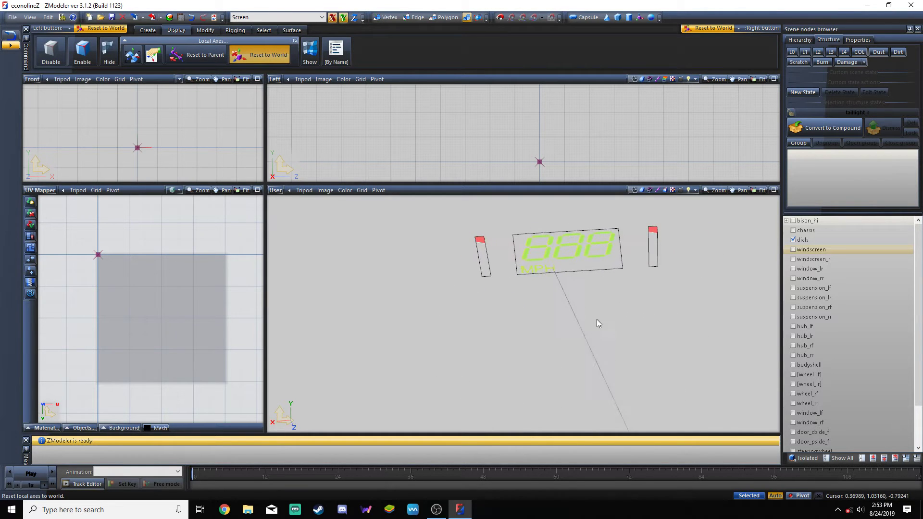
pyautogui.click(793, 231)
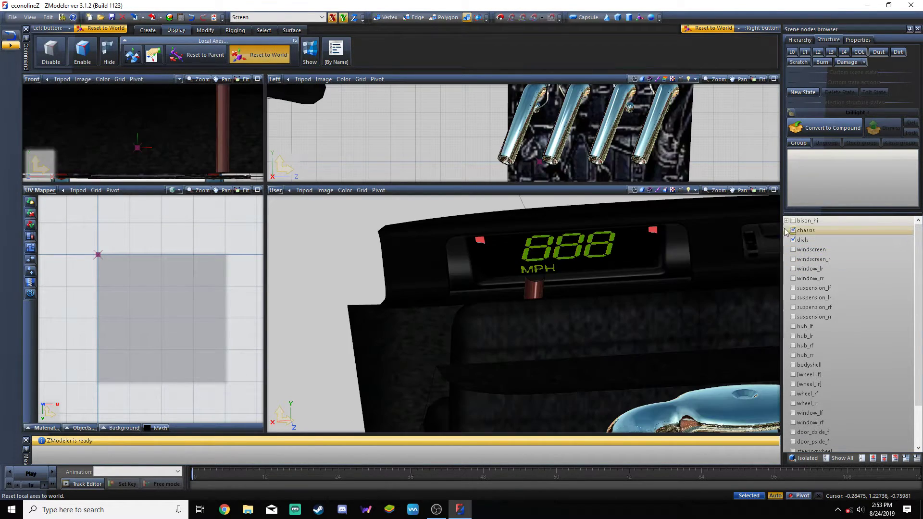
# Examine how the dials sit in the chassis dashboard, comparing it with the dials hidden and shown
pyautogui.moveTo(634, 265); pyautogui.dragTo(420, 311, button='middle')
pyautogui.scroll(4, 420, 312)
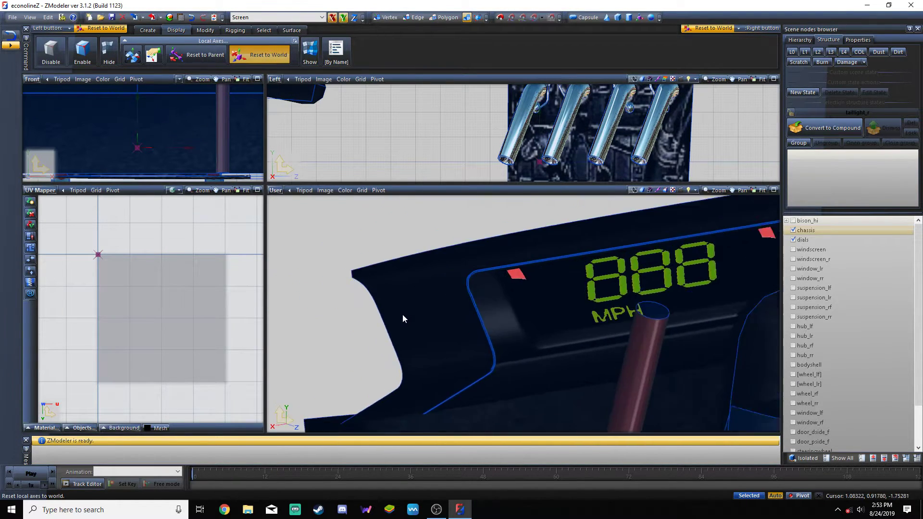
pyautogui.scroll(-4, 402, 315)
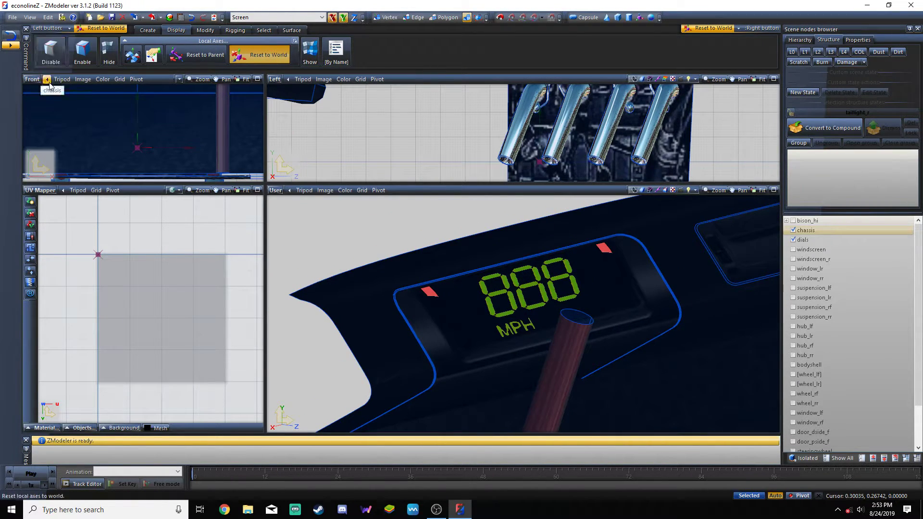
pyautogui.moveTo(490, 311)
pyautogui.mouseDown(button='middle')
pyautogui.moveTo(542, 278)
pyautogui.moveTo(496, 324)
pyautogui.mouseUp(button='middle')
pyautogui.click(496, 324)
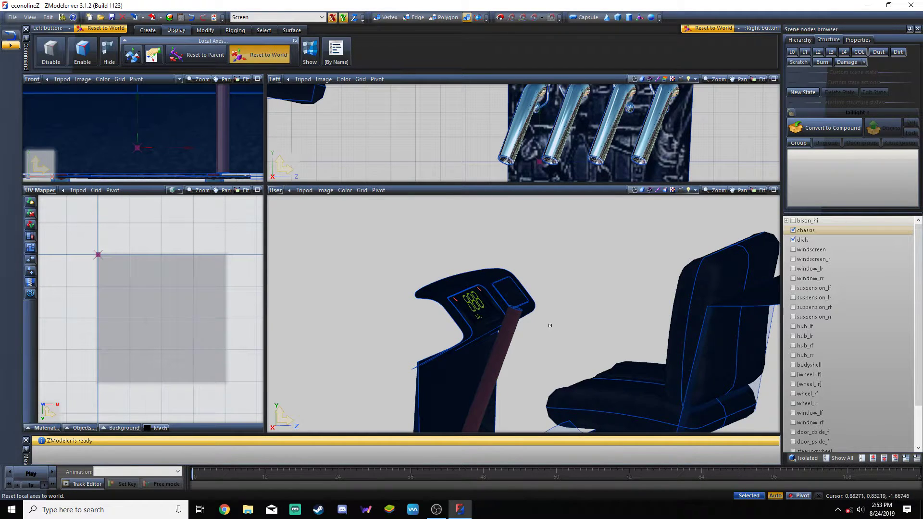
pyautogui.click(793, 231)
pyautogui.click(793, 230)
pyautogui.scroll(3, 529, 276)
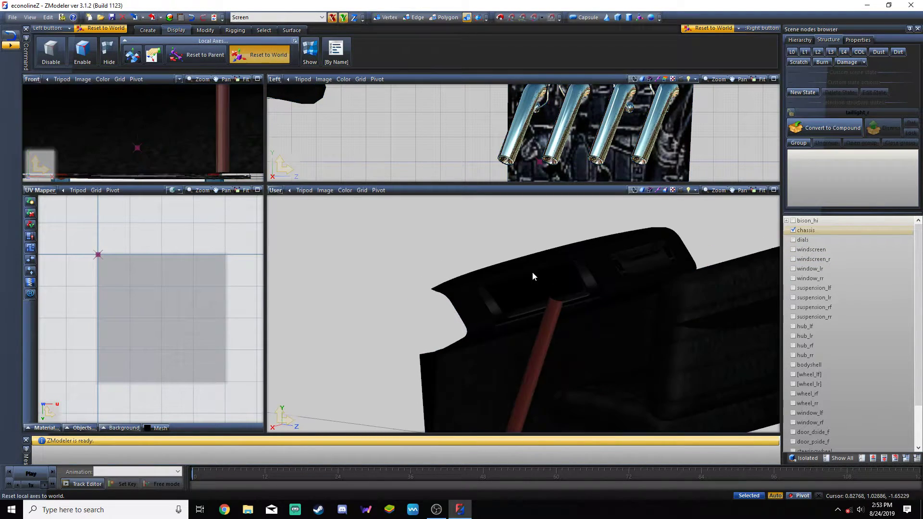
pyautogui.click(793, 240)
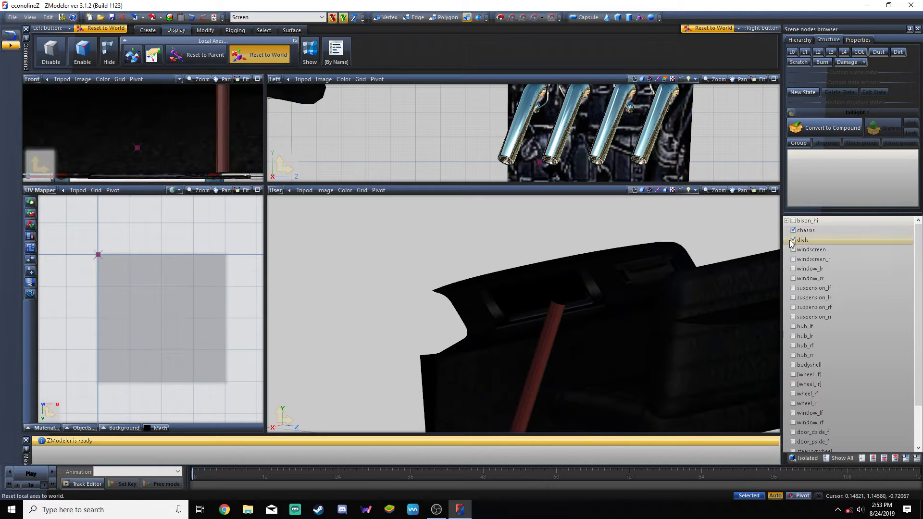
# Start the Grid surface tool and change the Front viewport to the Back view
pyautogui.click(147, 31)
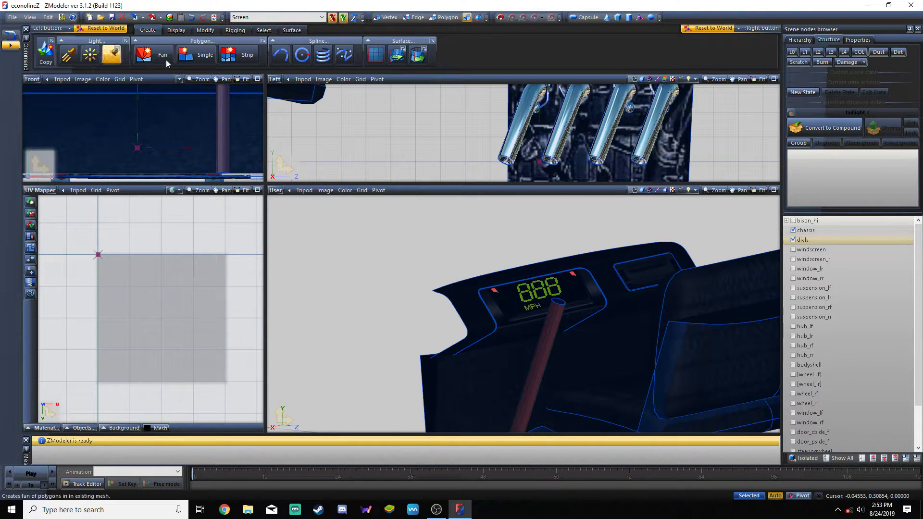
pyautogui.click(377, 55)
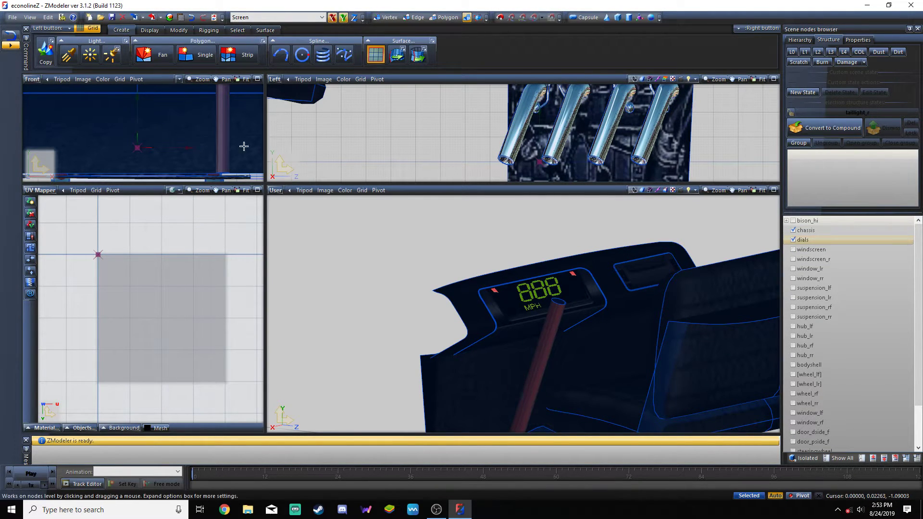
pyautogui.click(32, 79)
pyautogui.click(39, 99)
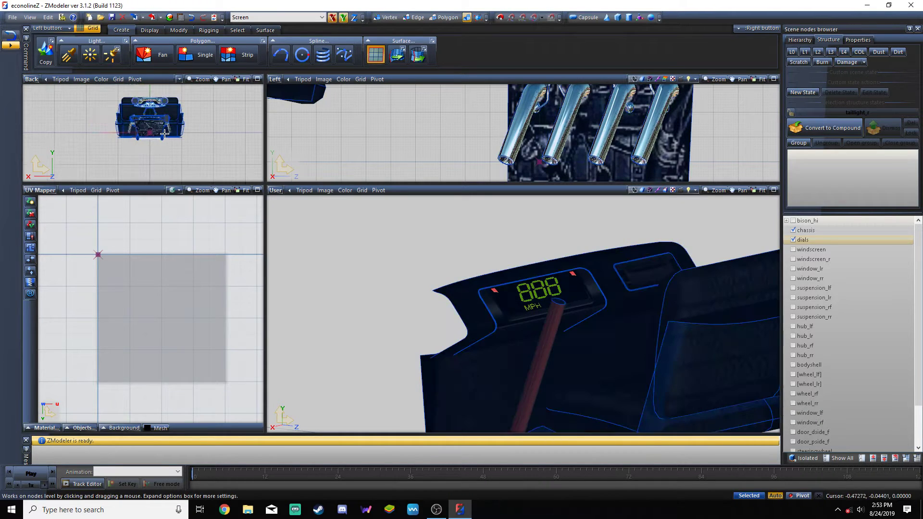
pyautogui.scroll(3, 151, 96)
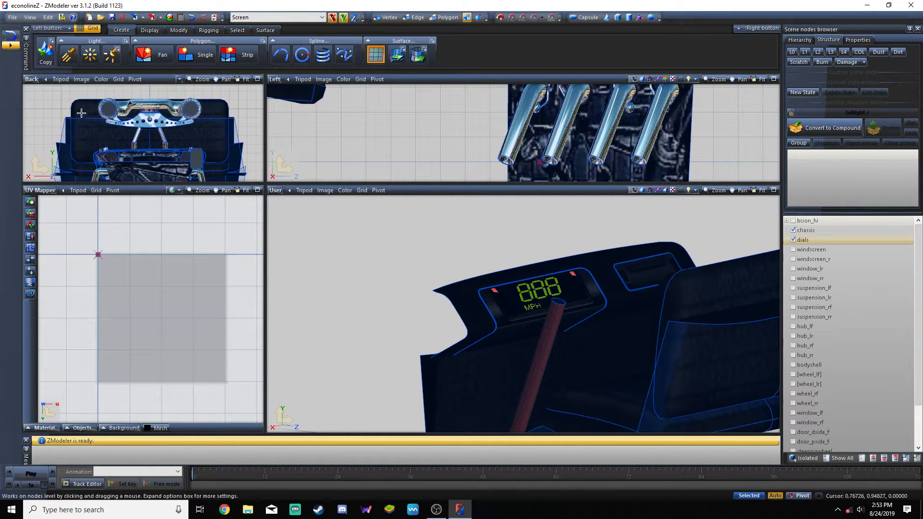
# Examine the angle and position of the dials against the dashboard from the side with the Move tool active
pyautogui.click(182, 30)
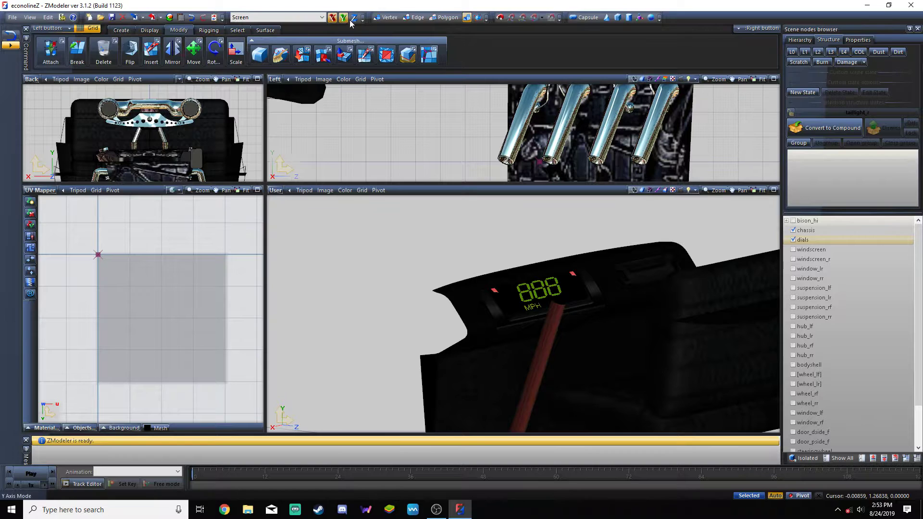
pyautogui.click(193, 51)
pyautogui.scroll(5, 556, 301)
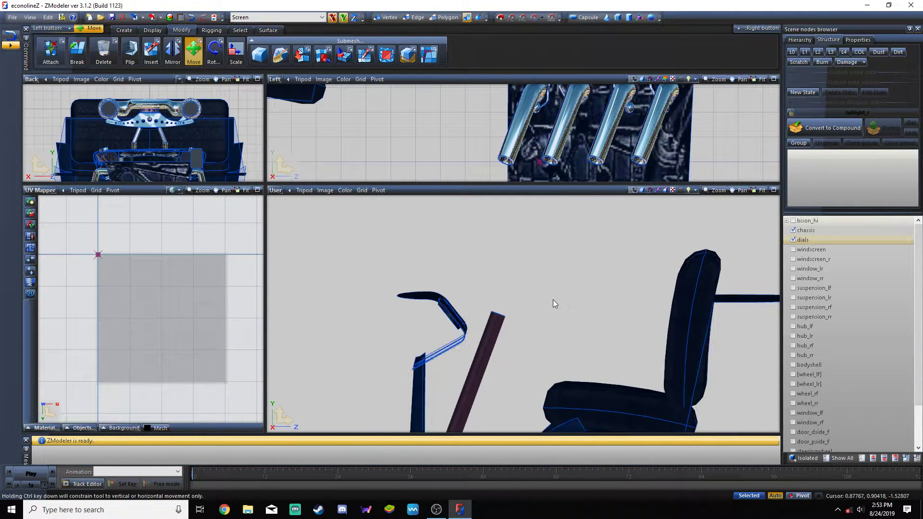
pyautogui.click(298, 133)
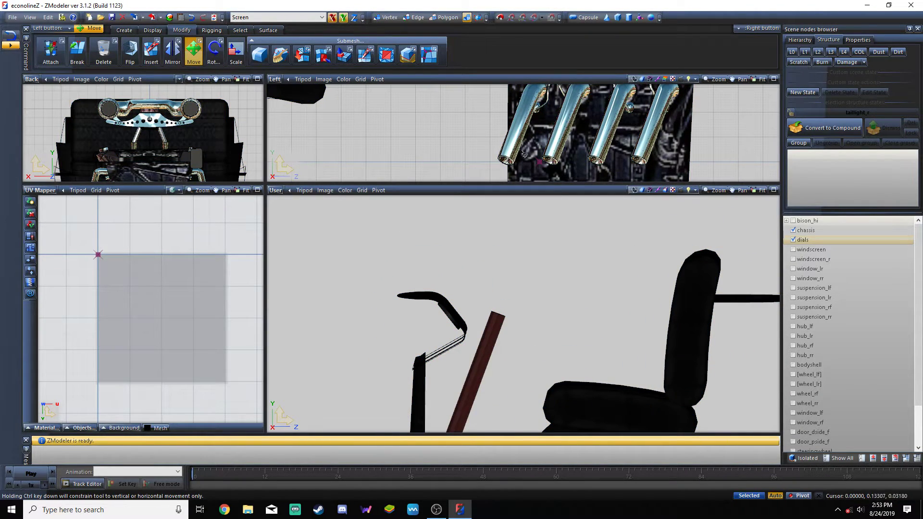
pyautogui.scroll(-4, 537, 145)
pyautogui.scroll(2, 428, 95)
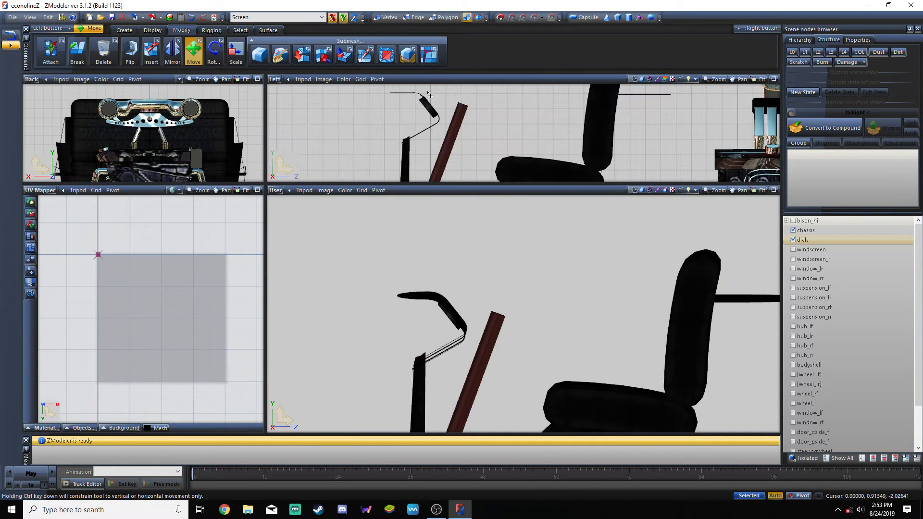
pyautogui.scroll(-5, 553, 123)
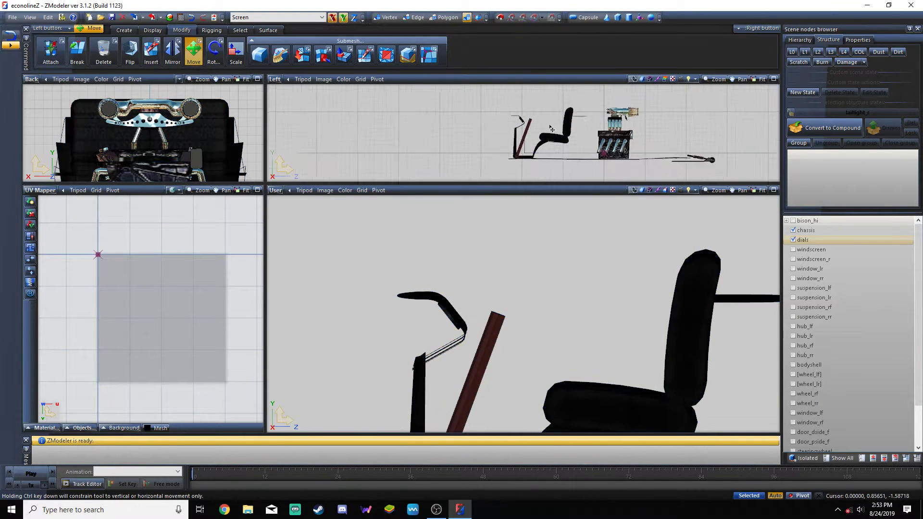
pyautogui.scroll(2, 605, 114)
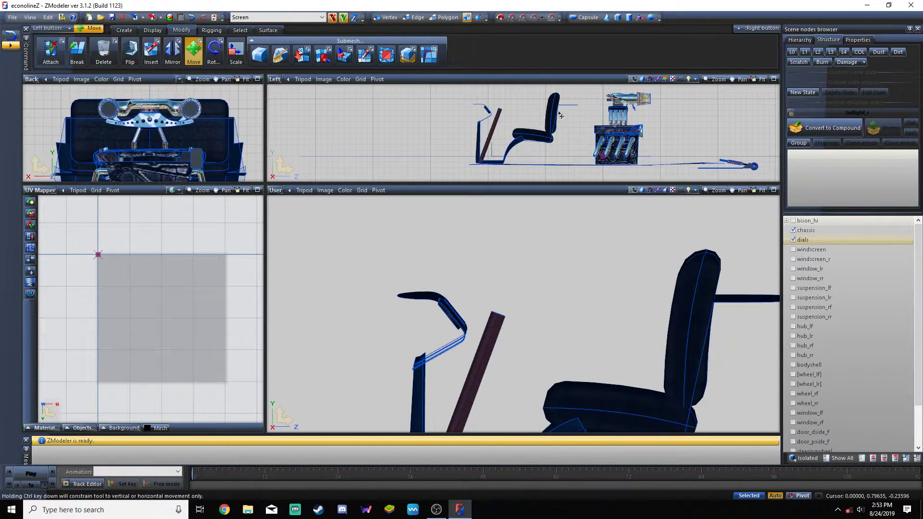
pyautogui.scroll(1, 488, 112)
pyautogui.scroll(5, 488, 112)
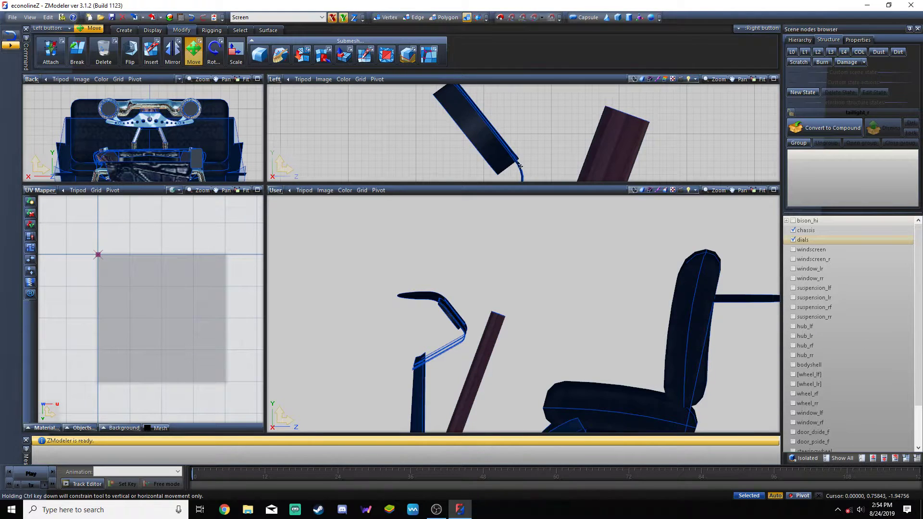
pyautogui.scroll(5, 481, 273)
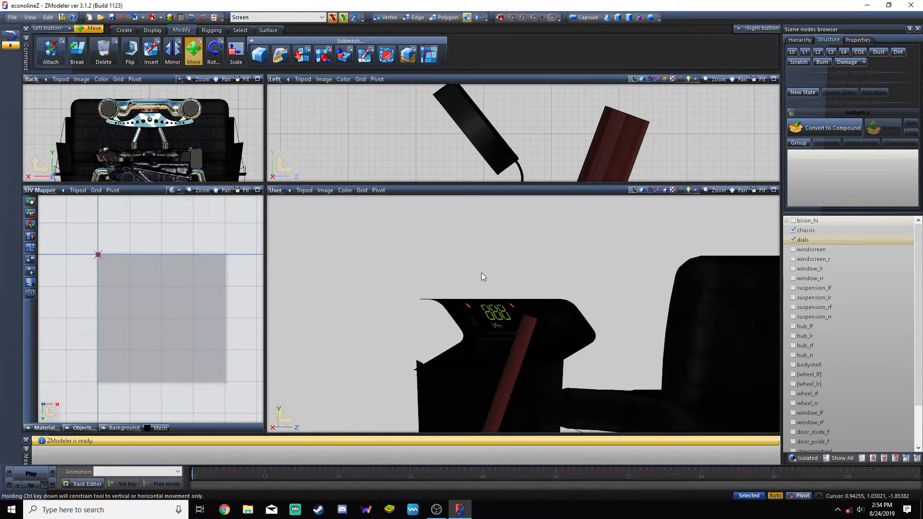
# Hide the chassis mesh to isolate the dials
pyautogui.click(793, 230)
pyautogui.scroll(3, 609, 259)
pyautogui.click(590, 275)
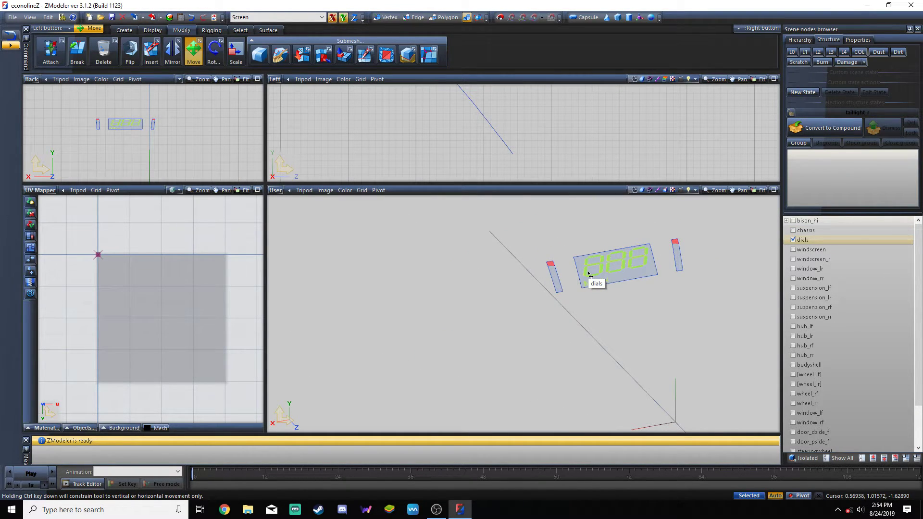
# Draw a square grid surface with 2 columns and 2 rows beside the dials
pyautogui.click(124, 29)
pyautogui.click(376, 55)
pyautogui.moveTo(421, 253); pyautogui.dragTo(491, 317)
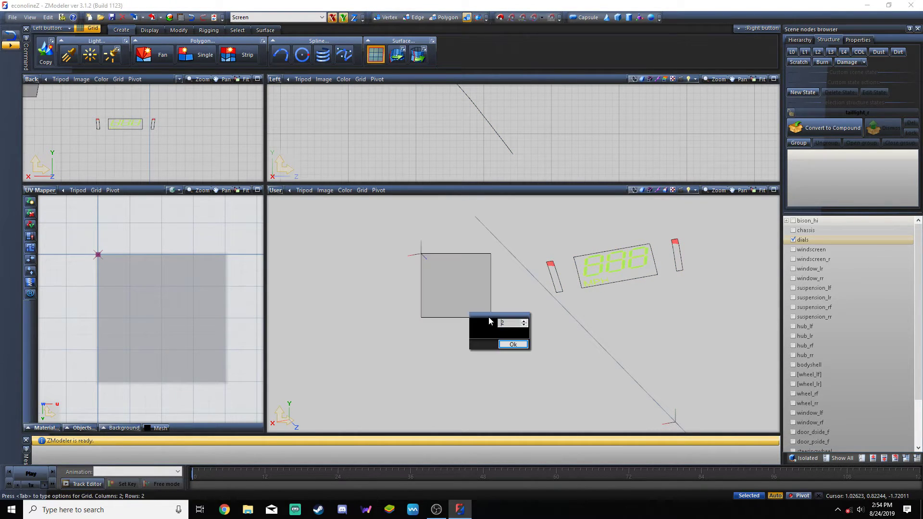
pyautogui.click(513, 345)
# Delete the newly drawn grid surface from the scene
pyautogui.rightClick(847, 444)
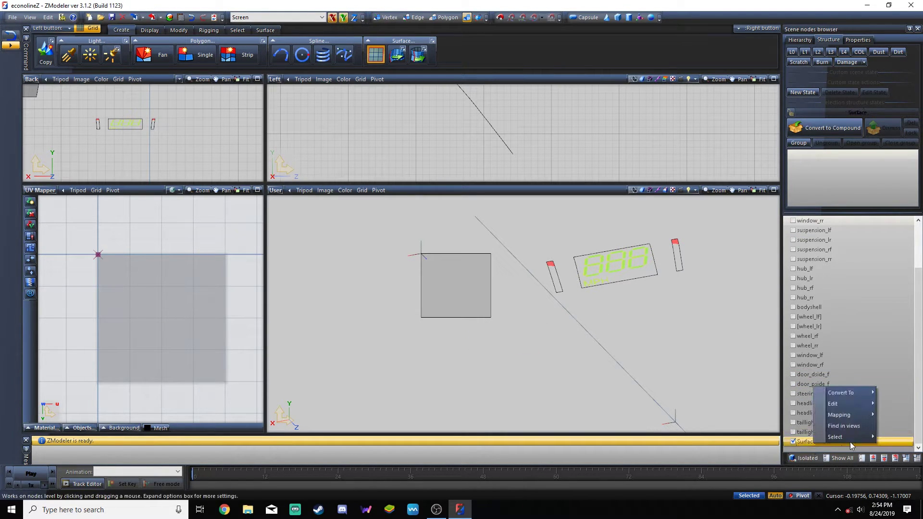
pyautogui.moveTo(841, 404)
pyautogui.click(892, 404)
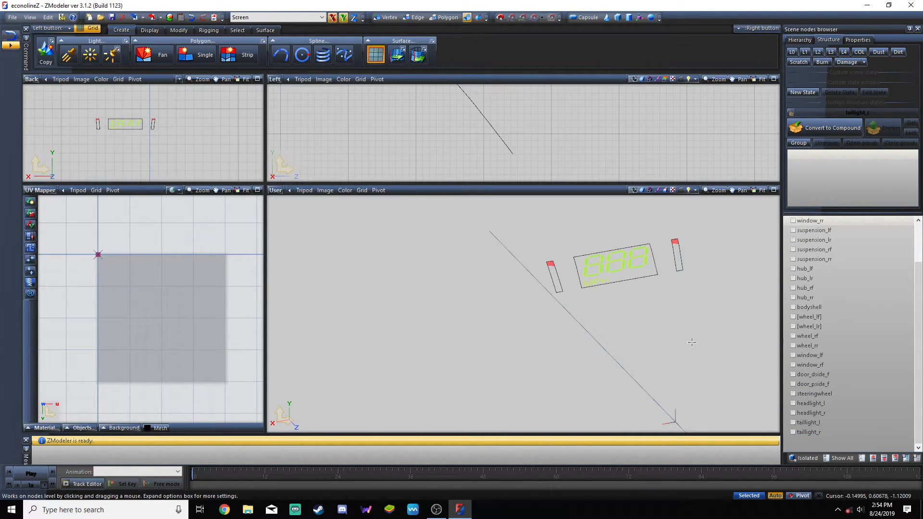
# Select all polygons of the dials, including the speed display and both side bars, at polygon level
pyautogui.click(626, 266)
pyautogui.click(536, 204)
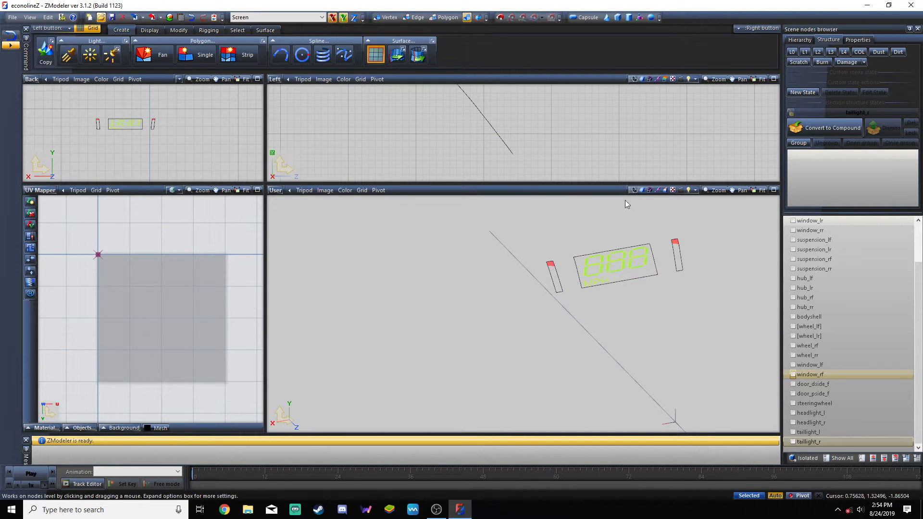
pyautogui.click(445, 18)
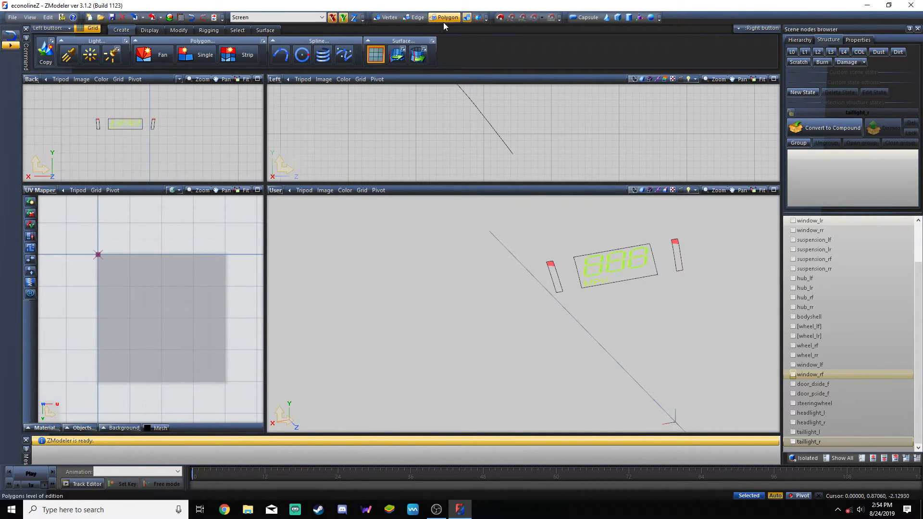
pyautogui.click(628, 255)
pyautogui.moveTo(649, 295); pyautogui.dragTo(604, 312, button='middle')
pyautogui.moveTo(486, 231); pyautogui.dragTo(631, 265, button='middle')
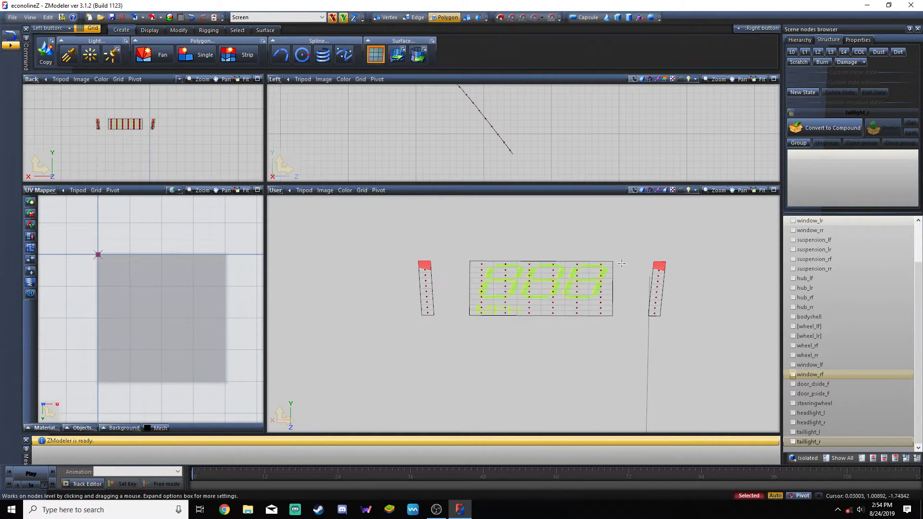
pyautogui.moveTo(382, 229); pyautogui.dragTo(691, 354)
# Edit the UV mapping of the selected dials polygons, copying from channel 1 and forcing the mapping onto the script_rt_dials_digital material
pyautogui.click(265, 29)
pyautogui.click(58, 54)
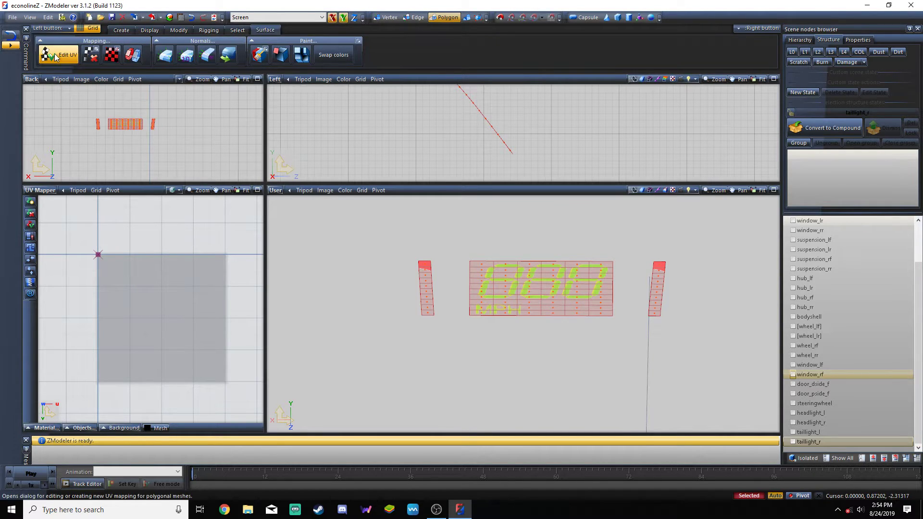
pyautogui.click(555, 272)
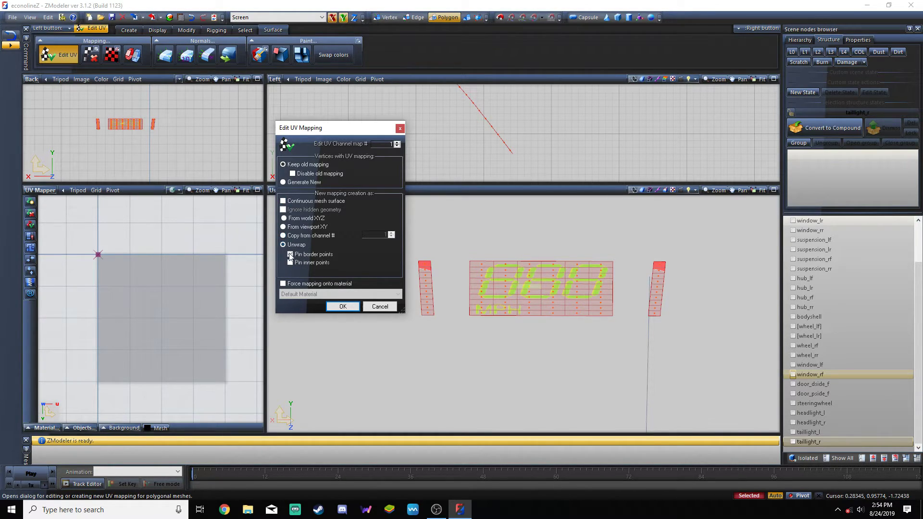
pyautogui.click(283, 284)
pyautogui.click(293, 293)
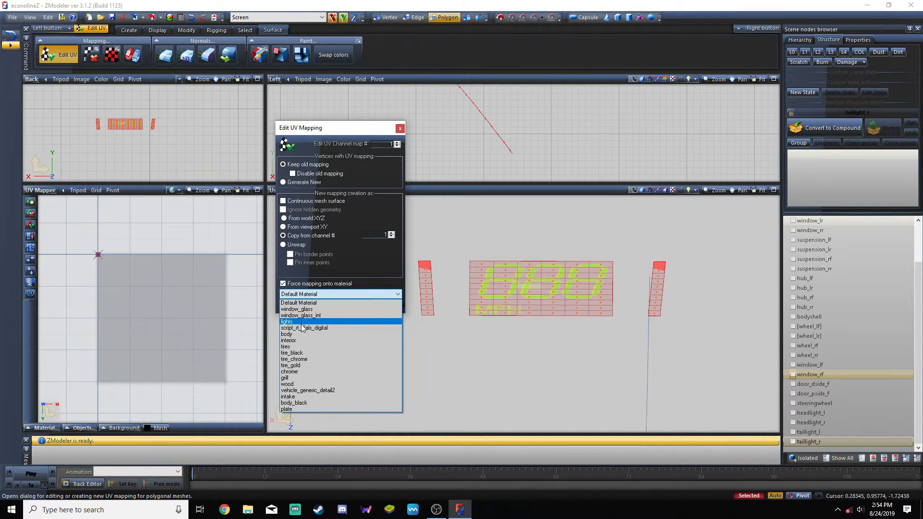
pyautogui.click(307, 329)
pyautogui.click(355, 305)
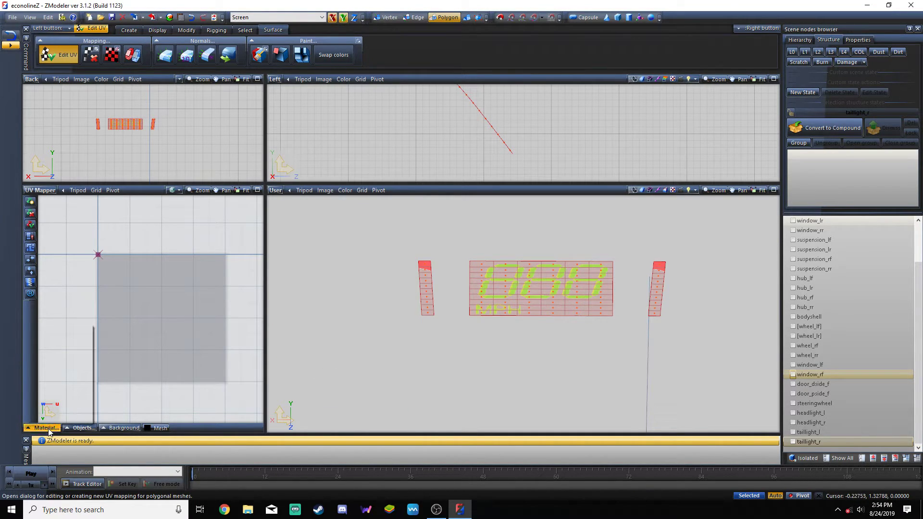
# Examine how the dials' UV layout lines up with the digits and gauge curve on the digital dials texture
pyautogui.scroll(5, 108, 321)
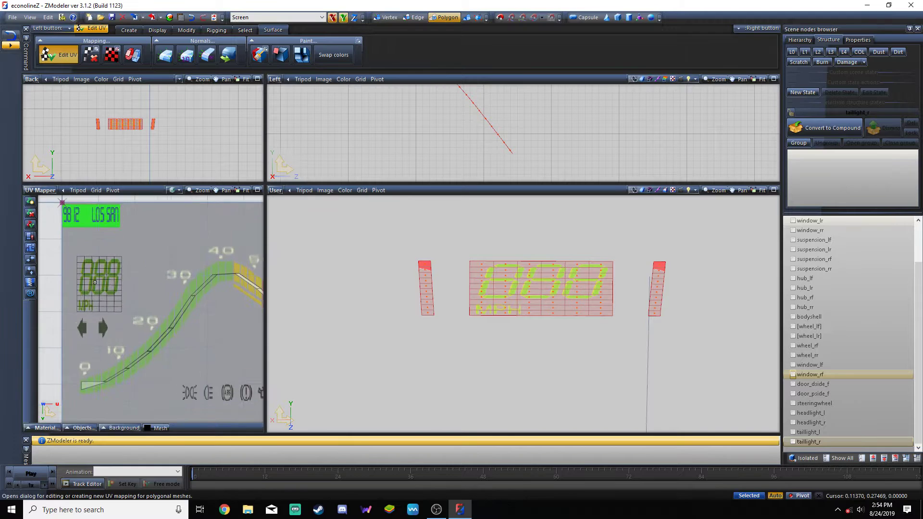
pyautogui.scroll(-2, 95, 282)
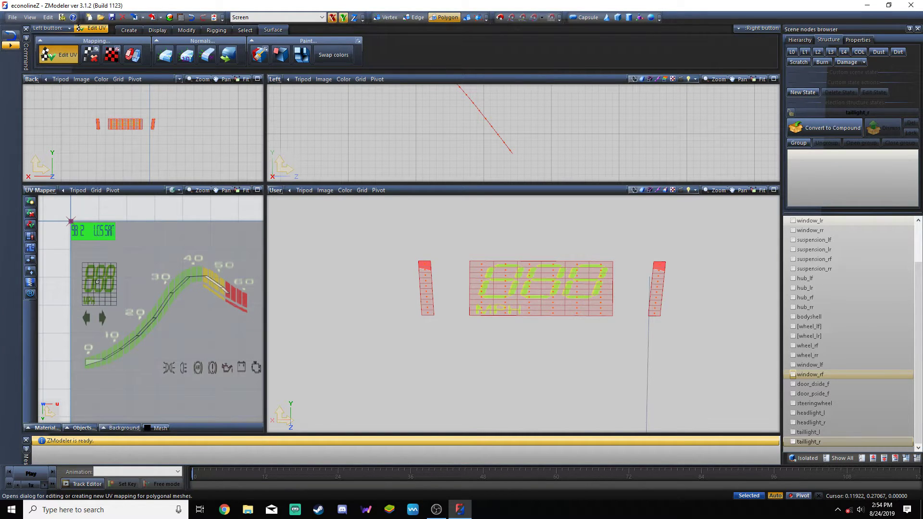
pyautogui.scroll(4, 100, 284)
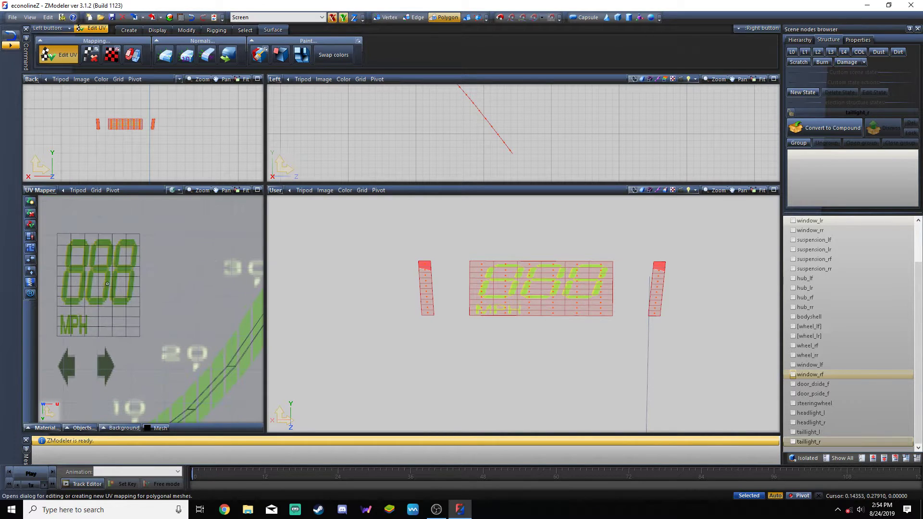
pyautogui.scroll(-6, 105, 286)
pyautogui.scroll(3, 141, 297)
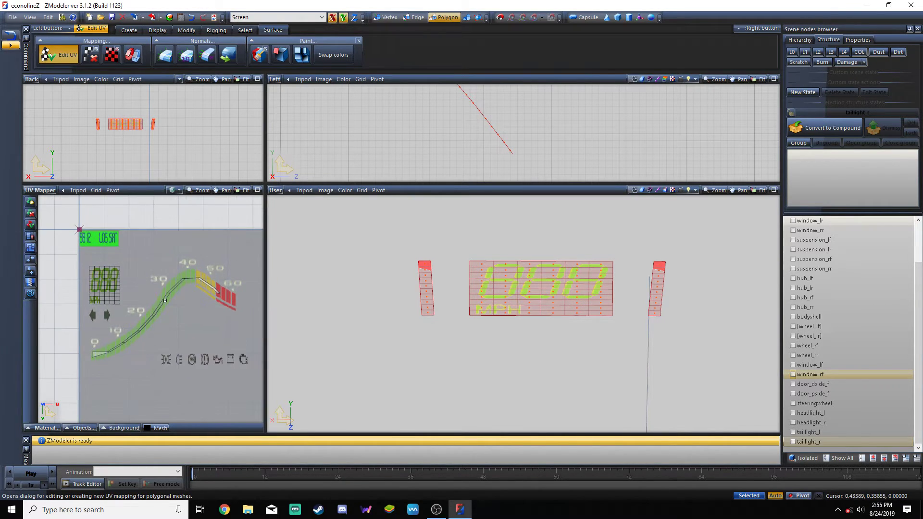
pyautogui.scroll(2, 76, 274)
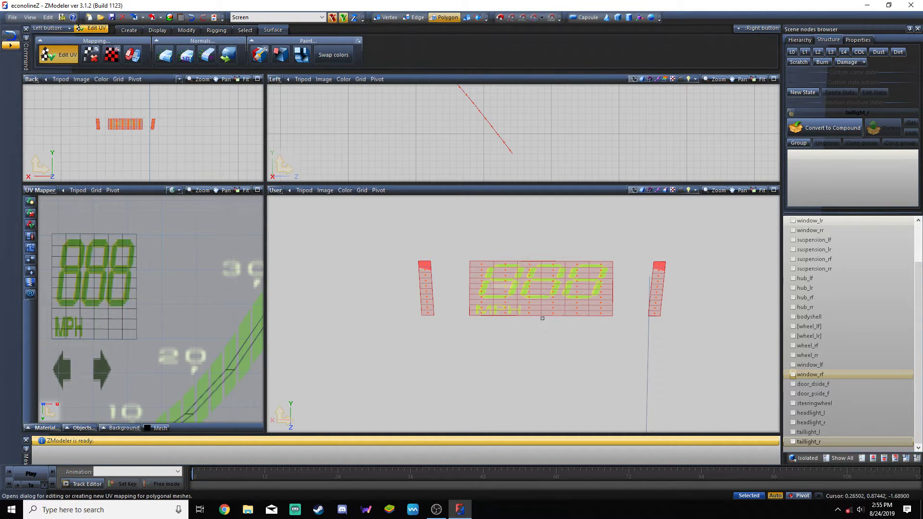
pyautogui.scroll(-4, 245, 301)
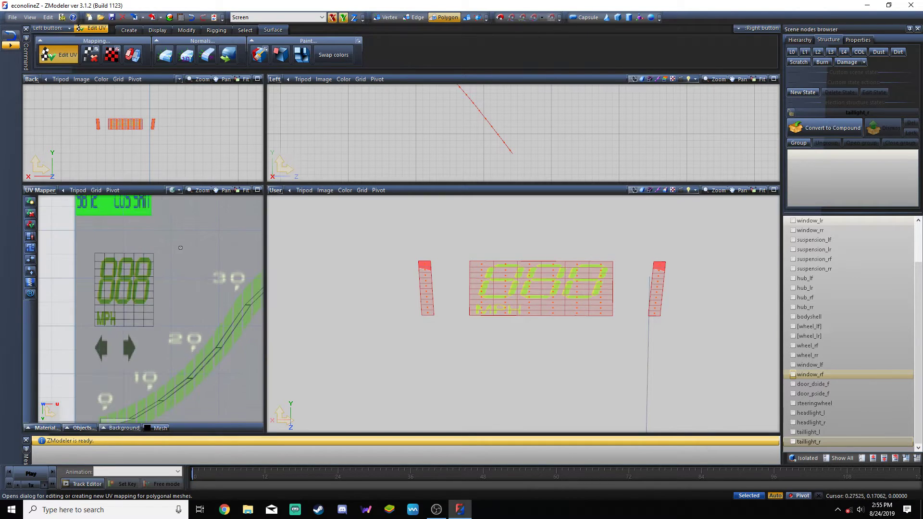
pyautogui.scroll(1, 427, 312)
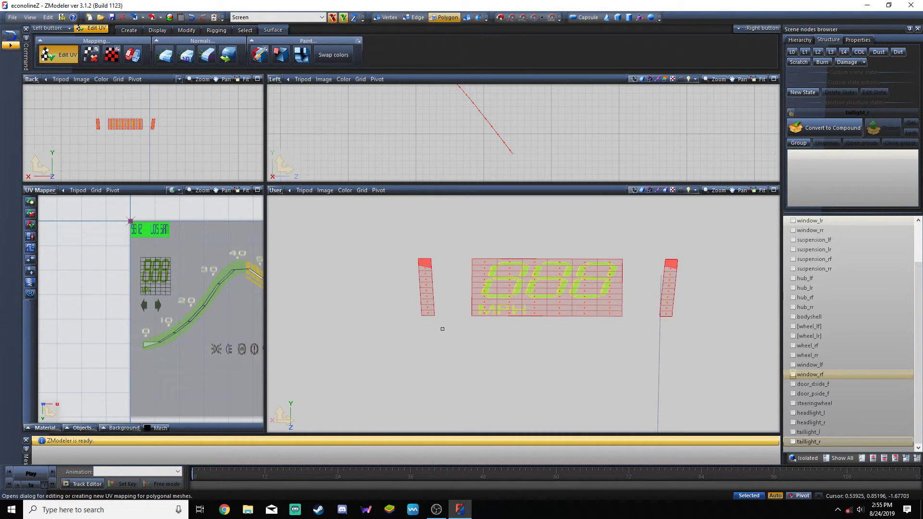
pyautogui.scroll(-1, 141, 279)
pyautogui.scroll(2, 260, 331)
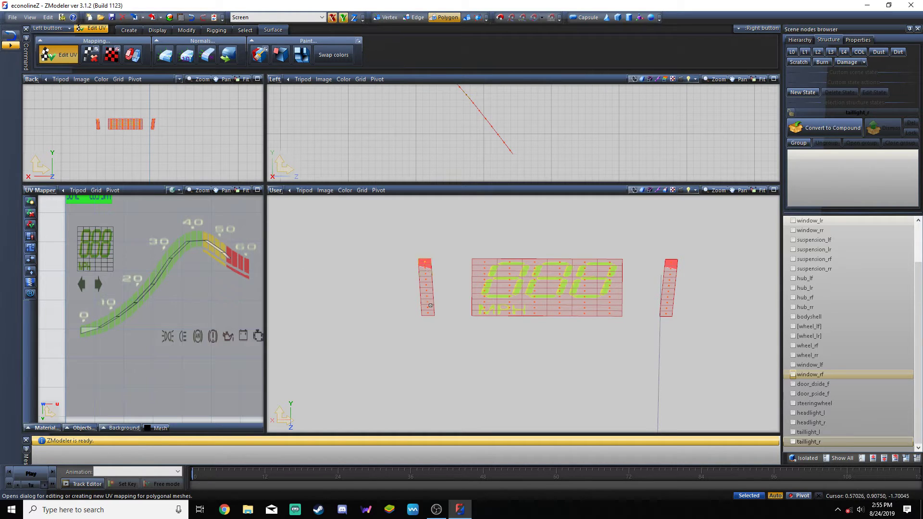
pyautogui.click(427, 314)
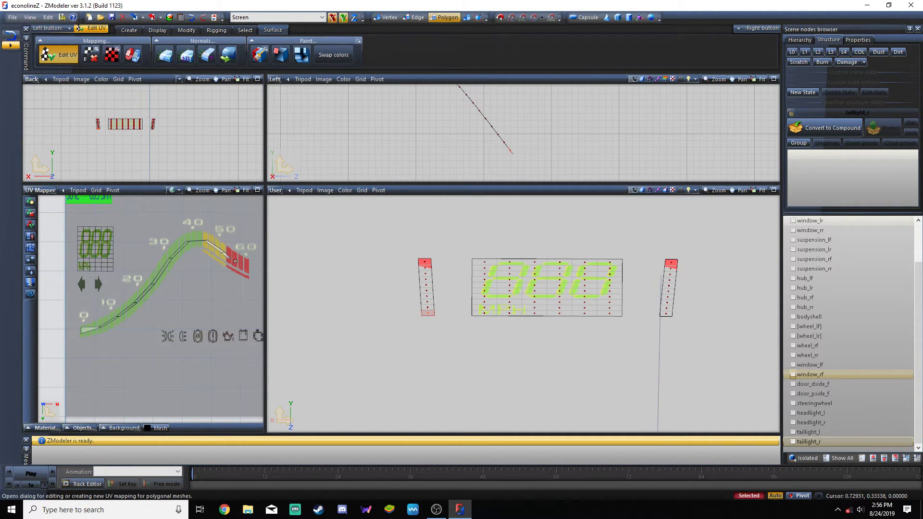
# Leave UV editing, return to object level and reset the UV Mapper view
pyautogui.click(61, 54)
pyautogui.press('4')
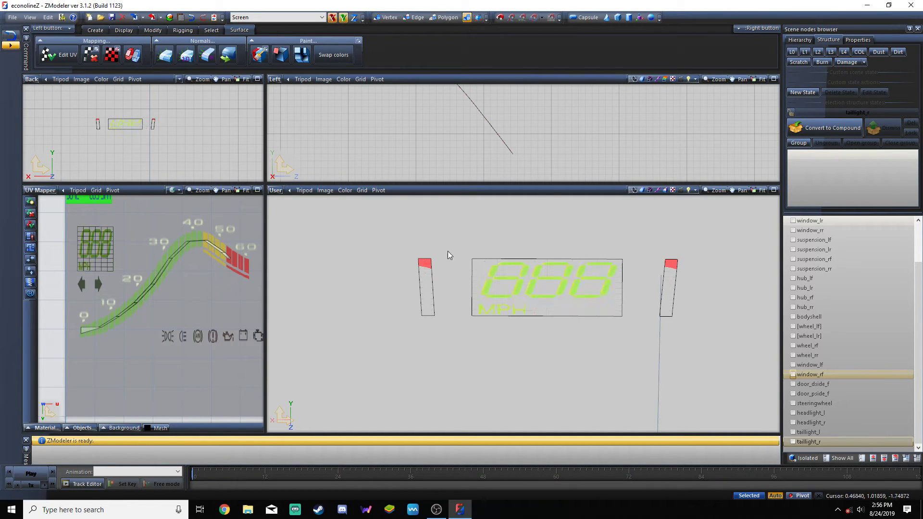
pyautogui.click(40, 190)
pyautogui.click(41, 201)
pyautogui.click(28, 190)
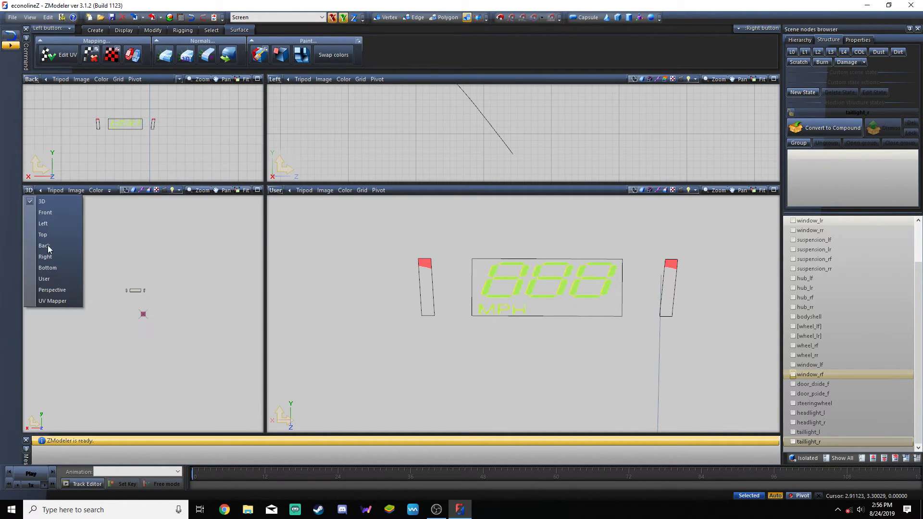
pyautogui.click(43, 301)
# Hide the dials mesh in the scene nodes tree
pyautogui.scroll(3, 195, 343)
pyautogui.moveTo(279, 344); pyautogui.dragTo(495, 337, button='middle')
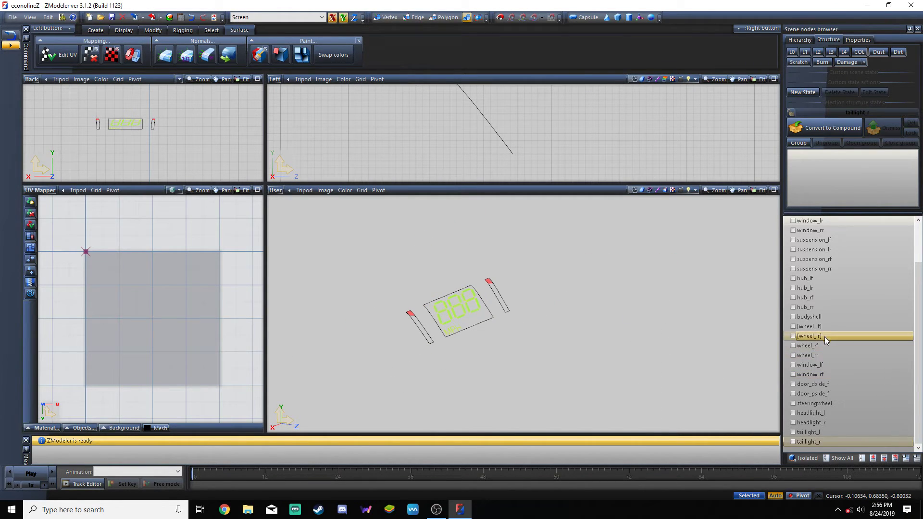
pyautogui.scroll(2, 820, 343)
pyautogui.click(793, 239)
pyautogui.click(787, 221)
# Rename the bison_hi root node to econoline
pyautogui.click(811, 220)
pyautogui.click(811, 220)
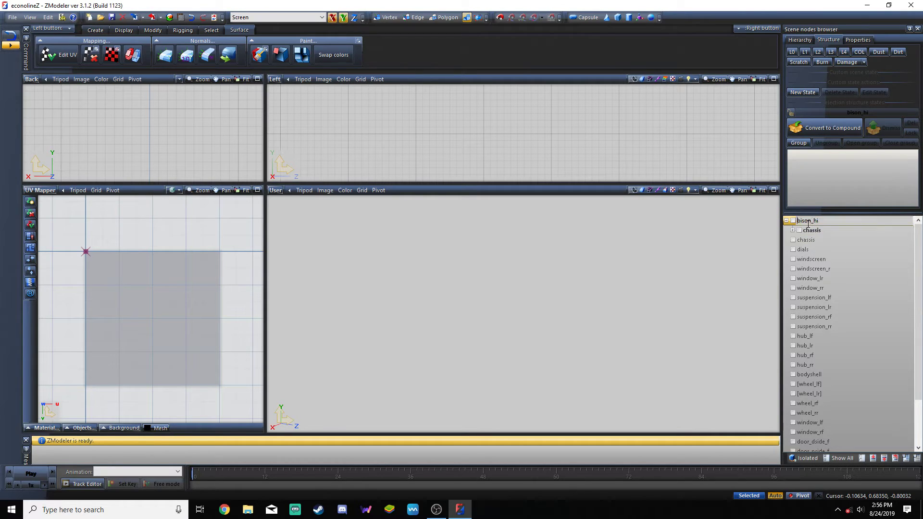
pyautogui.moveTo(811, 220); pyautogui.dragTo(793, 223)
pyautogui.doubleClick(793, 221)
pyautogui.write('econoline')
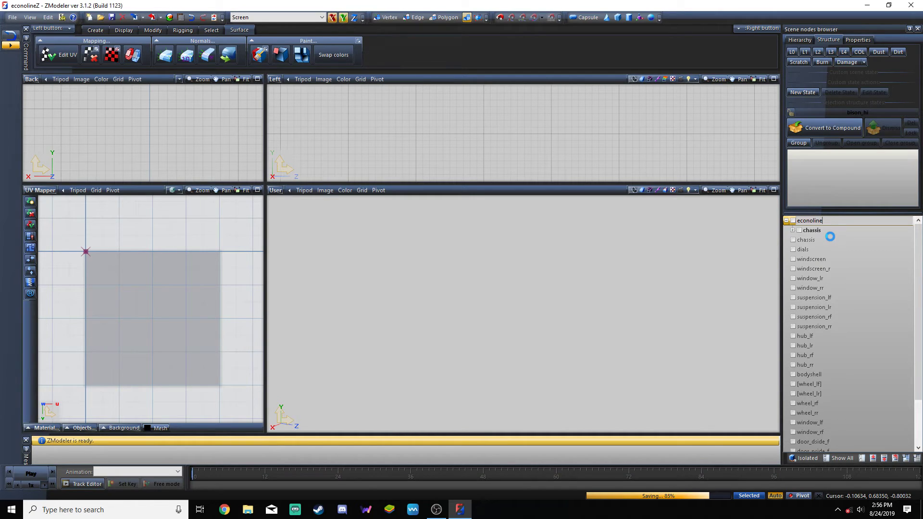
# Expand the chassis compound under econoline and dismiss its compound structure
pyautogui.click(793, 232)
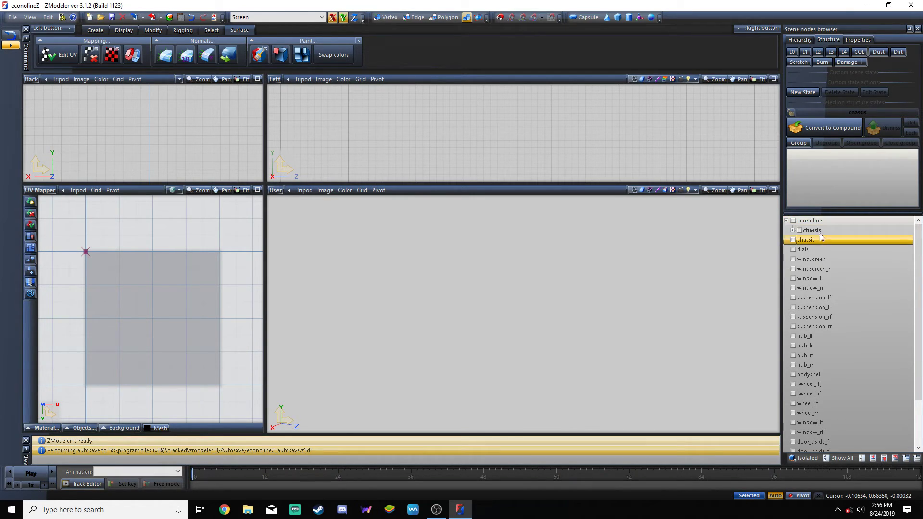
pyautogui.click(792, 231)
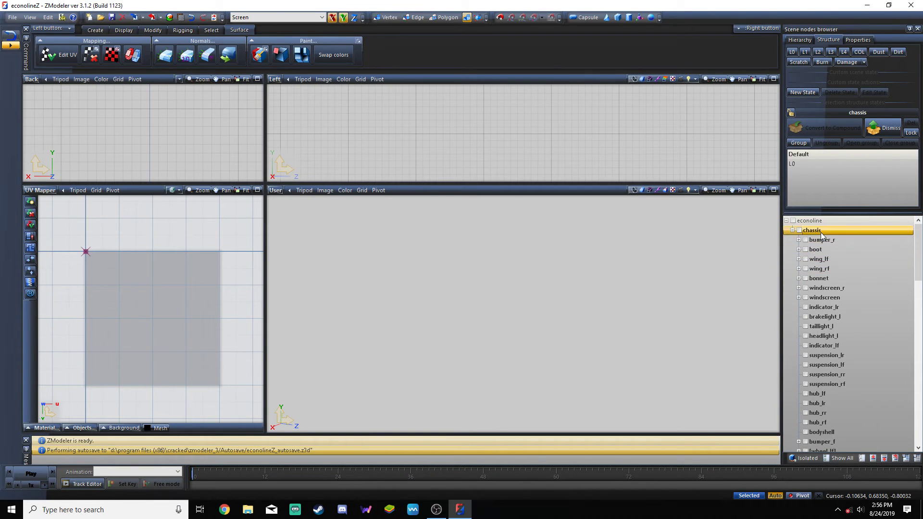
pyautogui.click(878, 127)
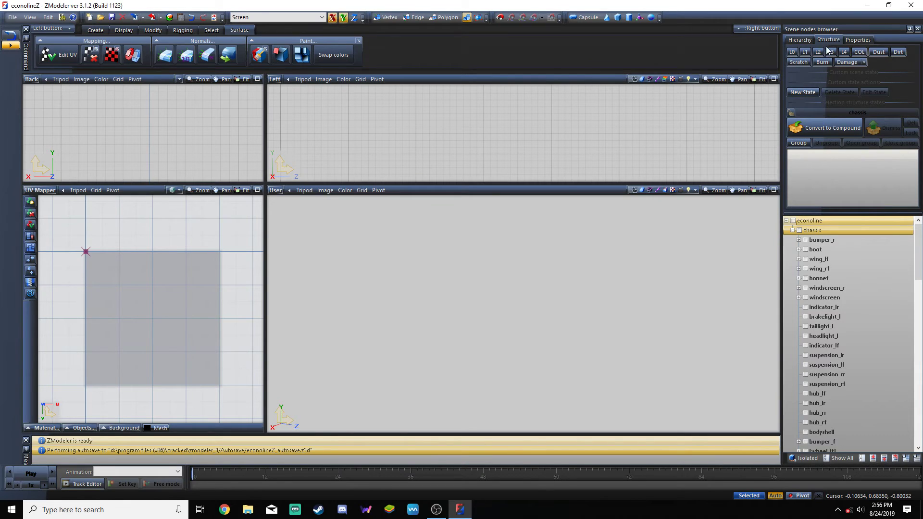
# Show the unnamed mesh below chassis [COL] to identify it, and delete it from the scene
pyautogui.scroll(-7, 840, 265)
pyautogui.click(840, 260)
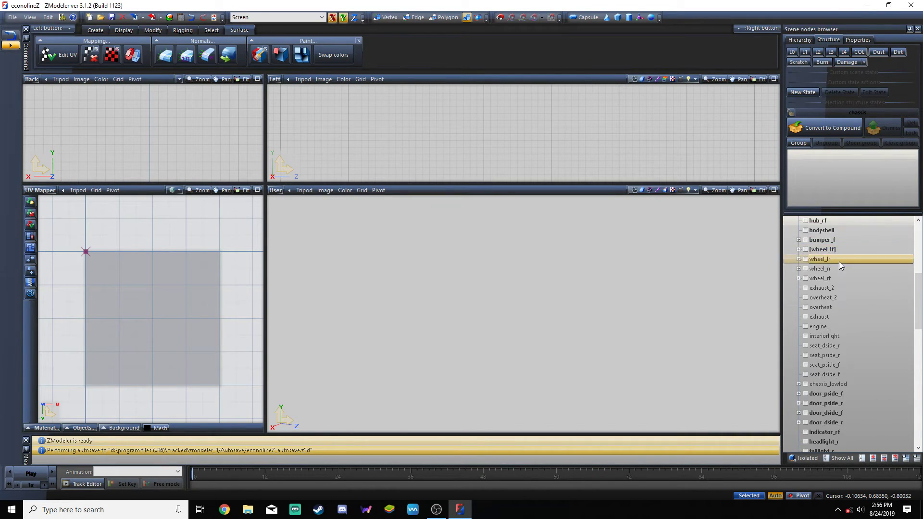
pyautogui.scroll(-8, 842, 366)
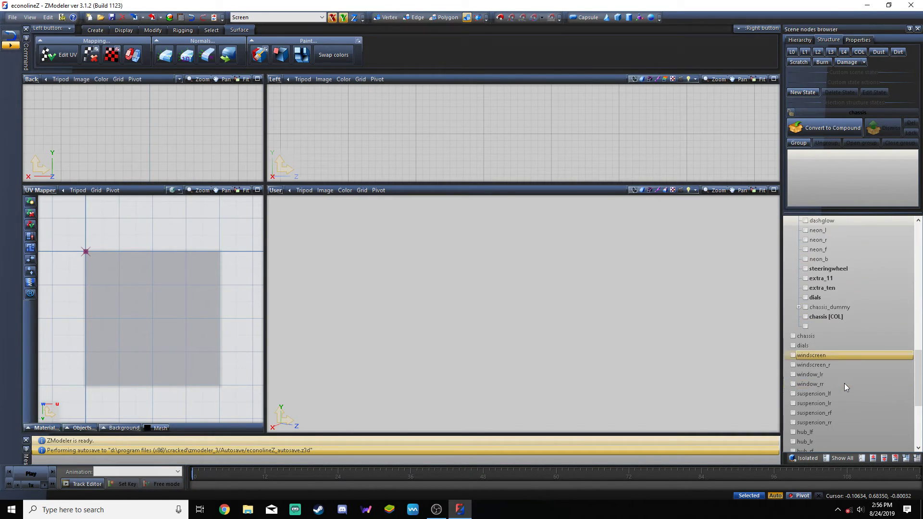
pyautogui.rightClick(814, 327)
pyautogui.click(806, 327)
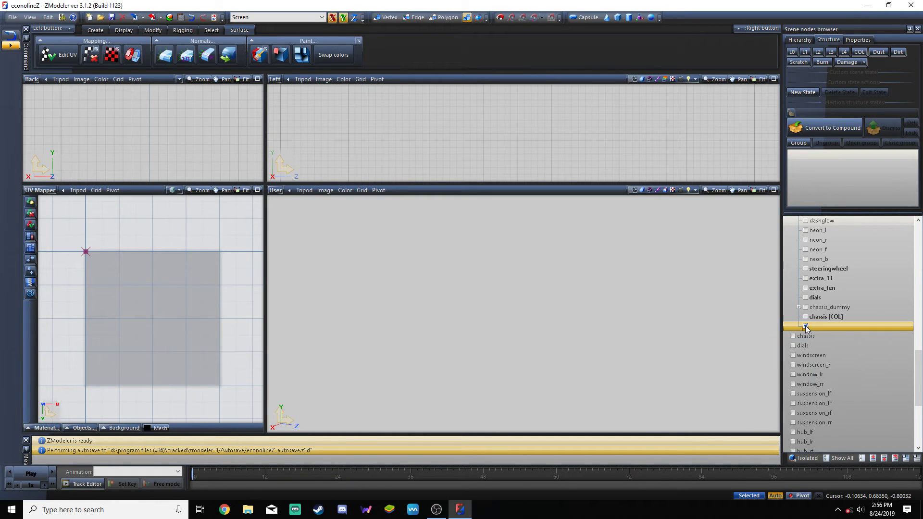
pyautogui.moveTo(525, 243); pyautogui.dragTo(683, 281, button='middle')
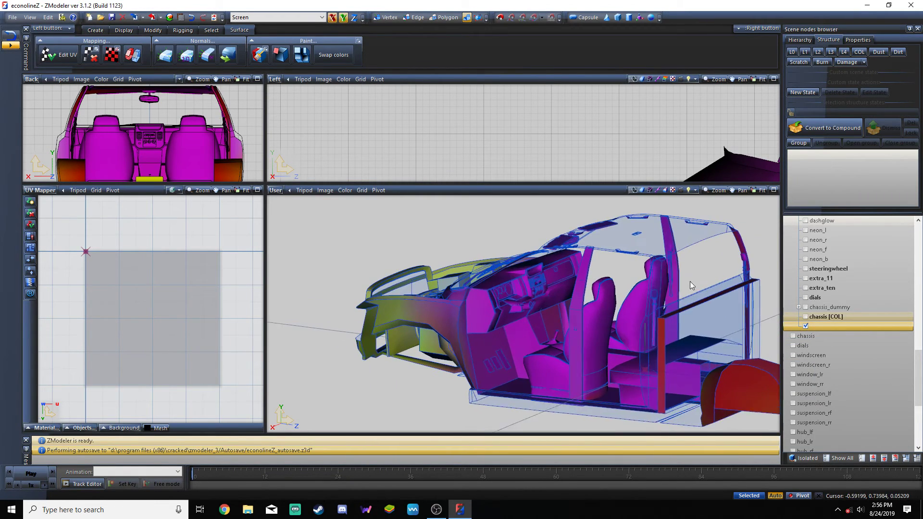
pyautogui.rightClick(810, 328)
pyautogui.moveTo(847, 347)
pyautogui.click(893, 345)
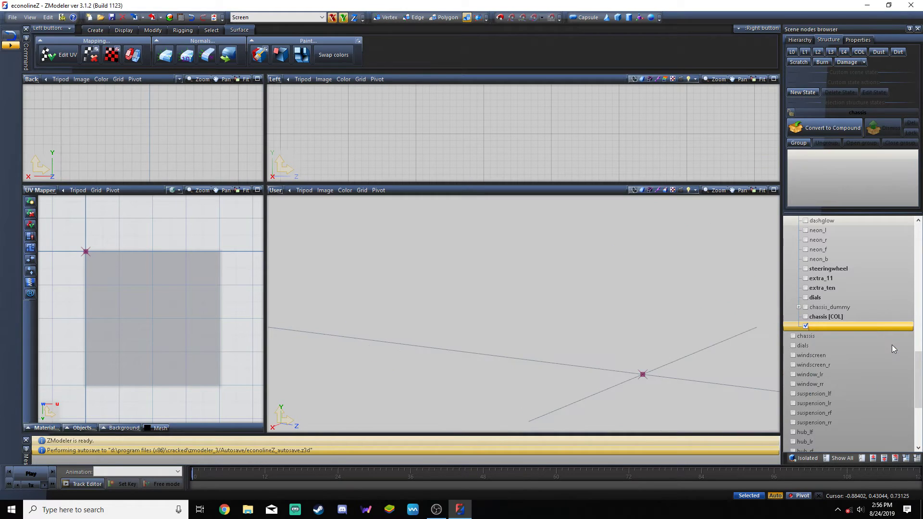
# Move the standalone chassis mesh into the econoline hierarchy
pyautogui.click(825, 333)
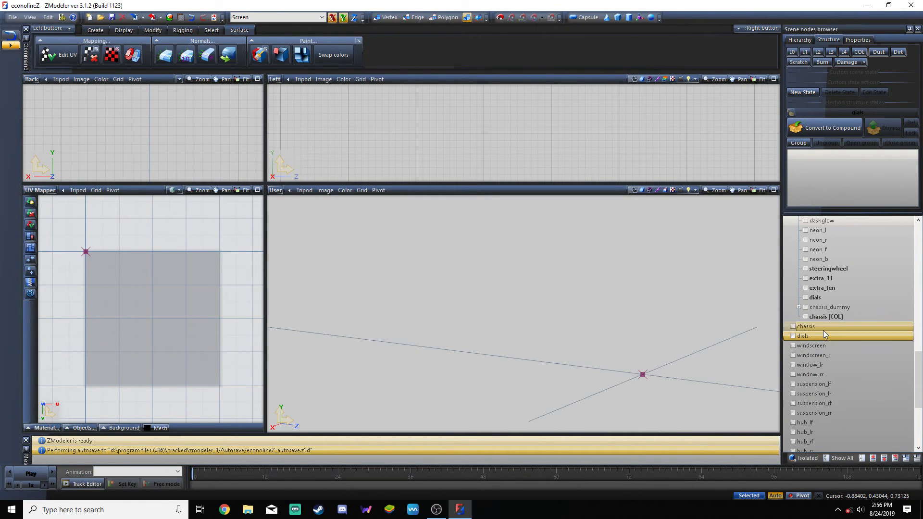
pyautogui.moveTo(827, 328); pyautogui.dragTo(832, 260)
pyautogui.scroll(3, 832, 261)
pyautogui.click(812, 222)
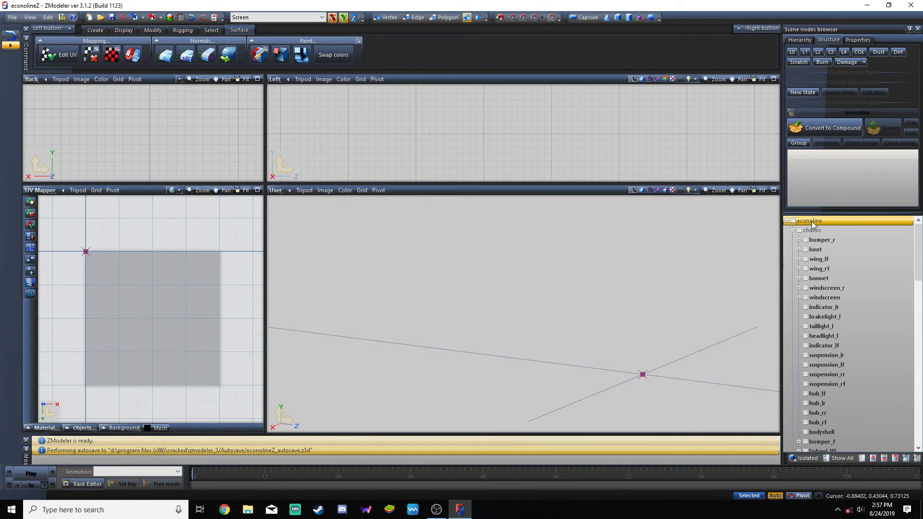
pyautogui.scroll(-10, 823, 275)
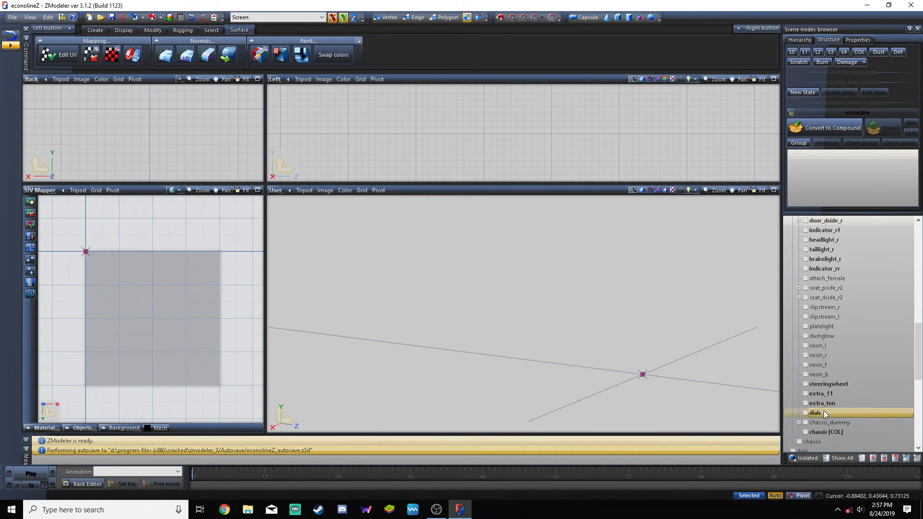
pyautogui.moveTo(824, 429); pyautogui.dragTo(828, 205)
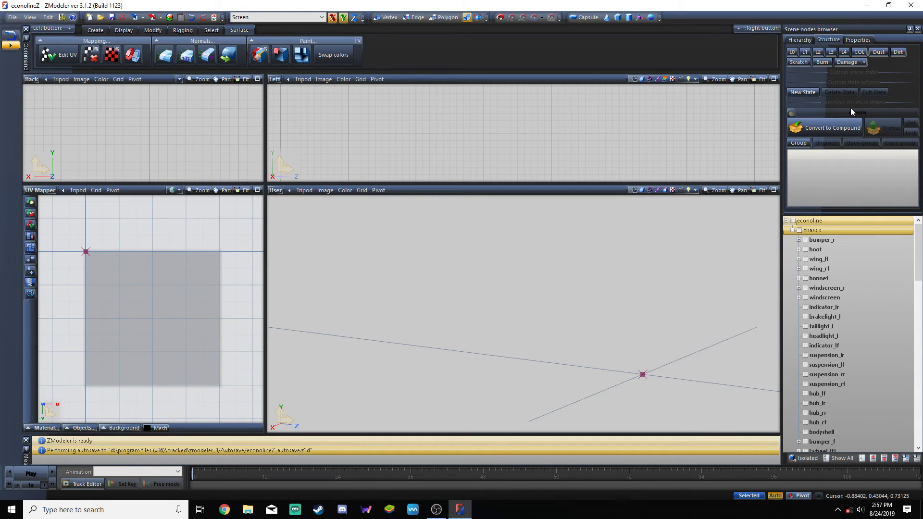
# Convert the chassis node under econoline to a compound and add the chassis mesh to its L0 state
pyautogui.click(801, 128)
pyautogui.scroll(-8, 907, 351)
pyautogui.scroll(-6, 864, 359)
pyautogui.moveTo(835, 443); pyautogui.dragTo(834, 184)
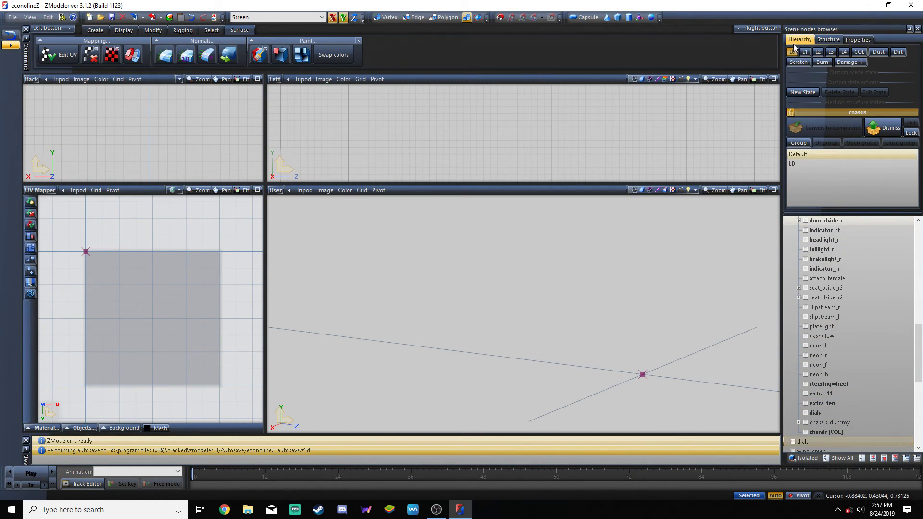
pyautogui.click(791, 112)
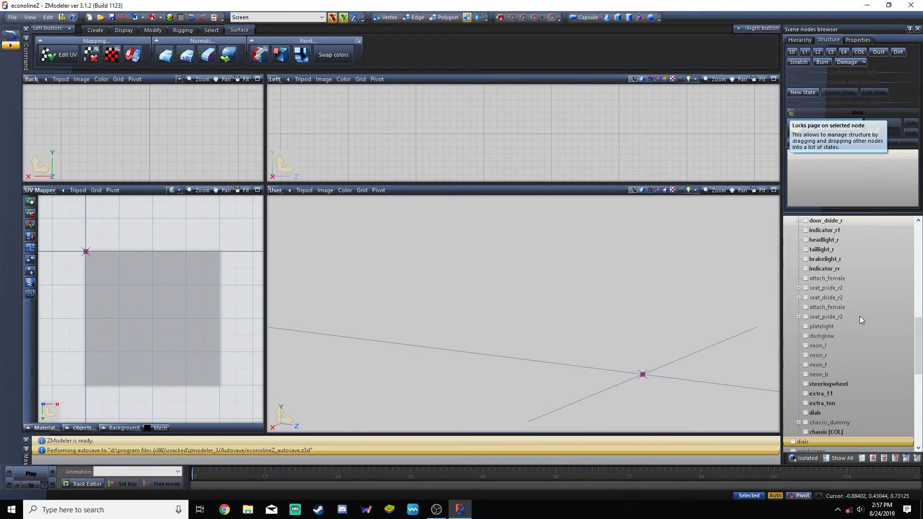
# Preview the L0 model and review the child nodes of the chassis compound in the scene tree
pyautogui.scroll(14, 821, 253)
pyautogui.click(792, 52)
pyautogui.moveTo(622, 272); pyautogui.dragTo(643, 252, button='middle')
pyautogui.click(792, 51)
pyautogui.click(812, 230)
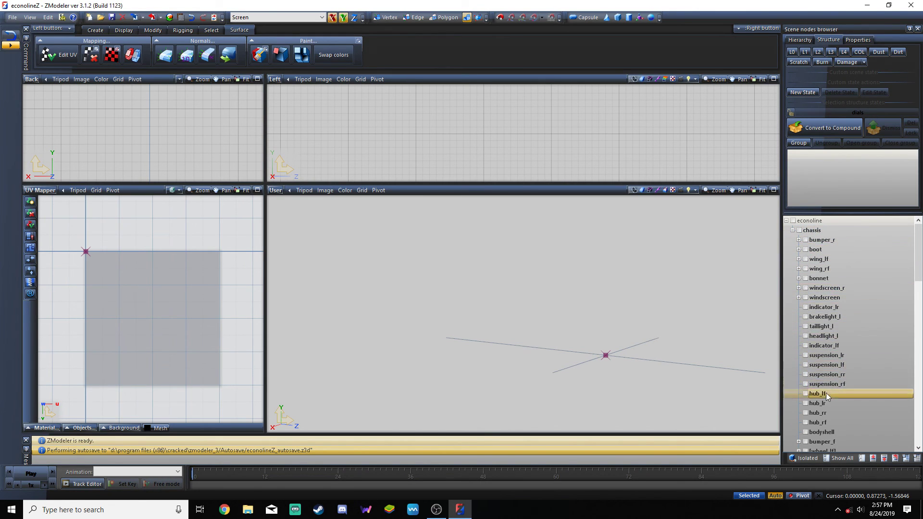
pyautogui.scroll(-6, 826, 393)
pyautogui.scroll(-3, 833, 347)
pyautogui.scroll(7, 839, 378)
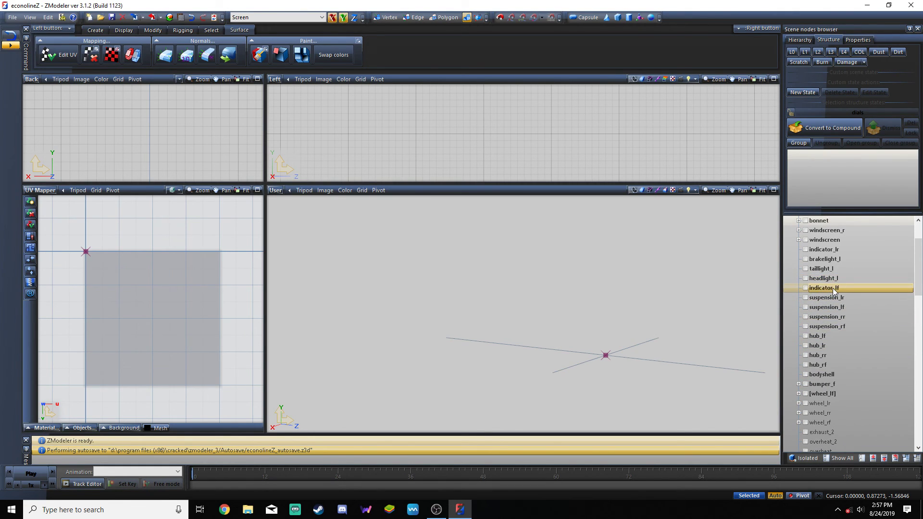
pyautogui.scroll(-7, 832, 284)
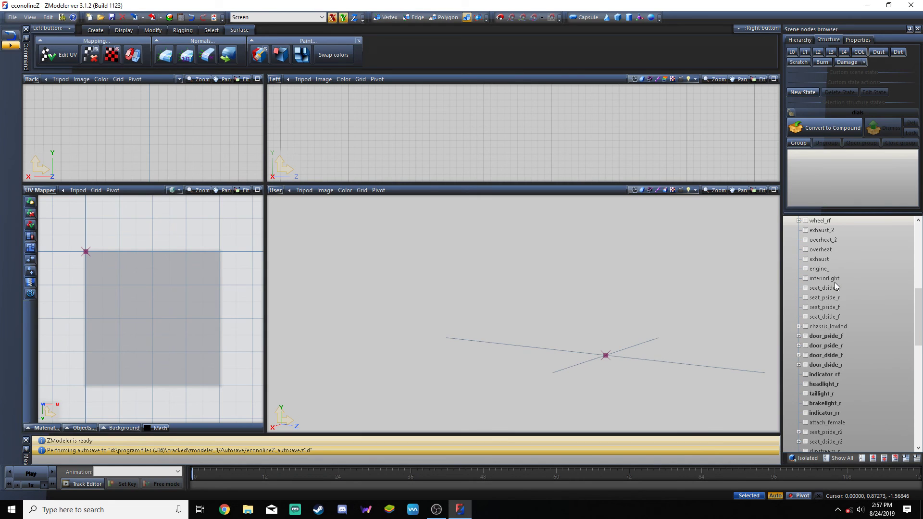
pyautogui.scroll(4, 835, 285)
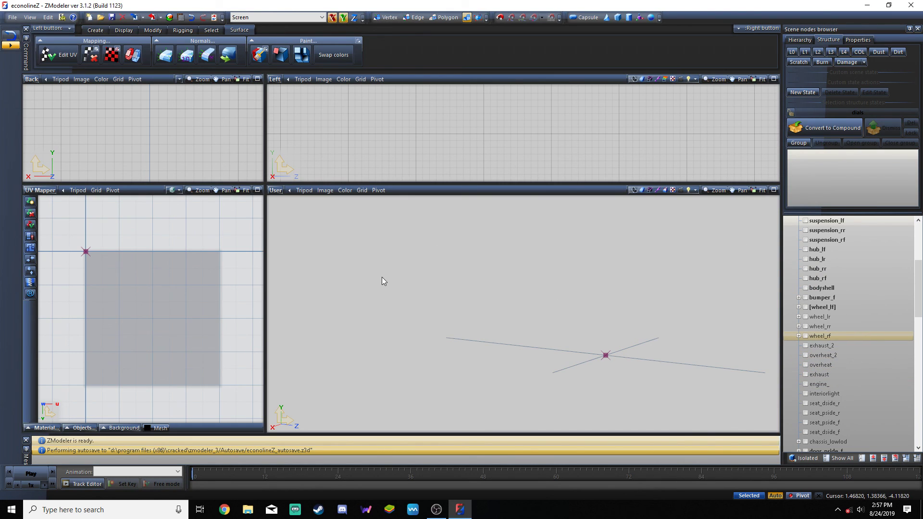
pyautogui.scroll(5, 842, 273)
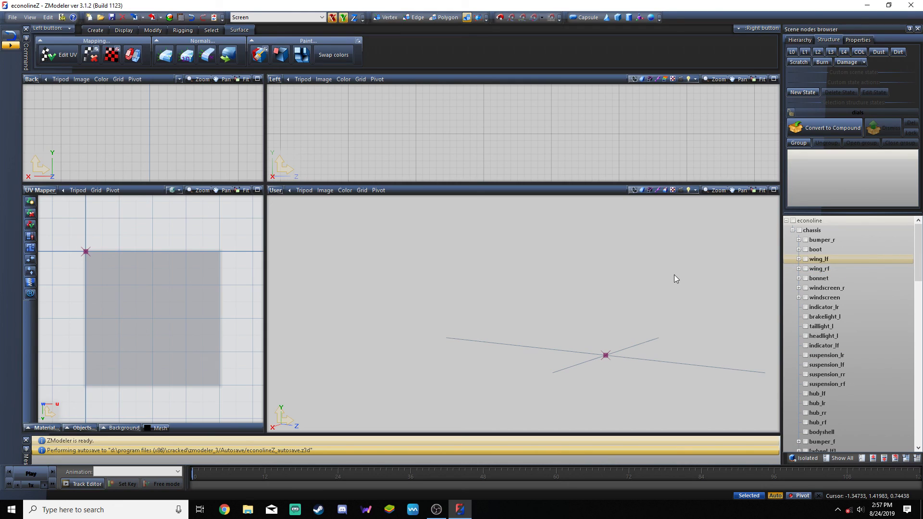